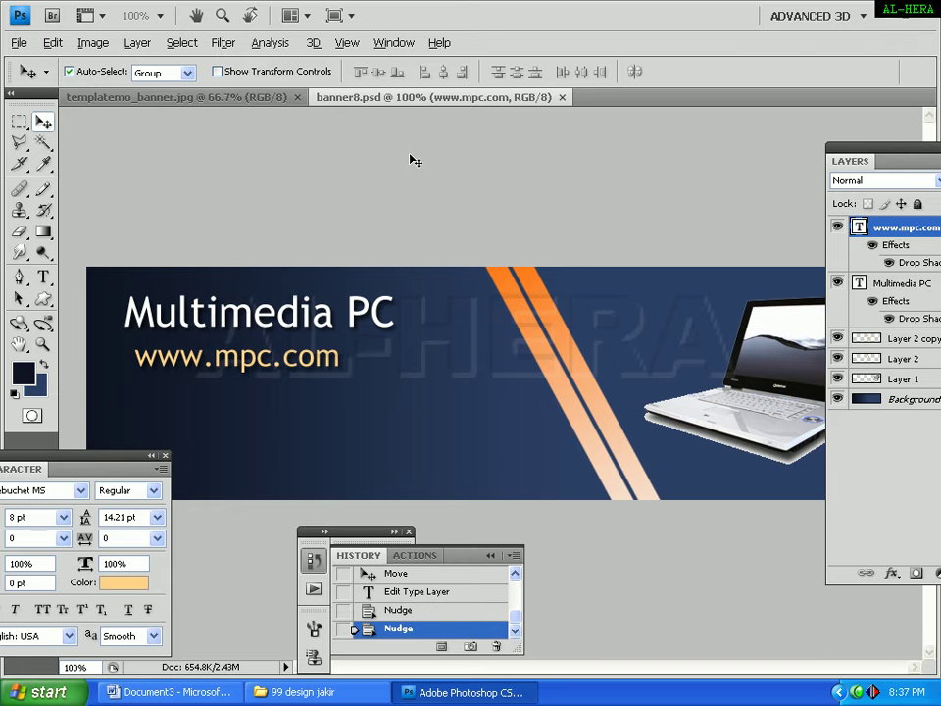
Preview the banner and confirm its image size is 880 × 254 pixels
key(Tab)
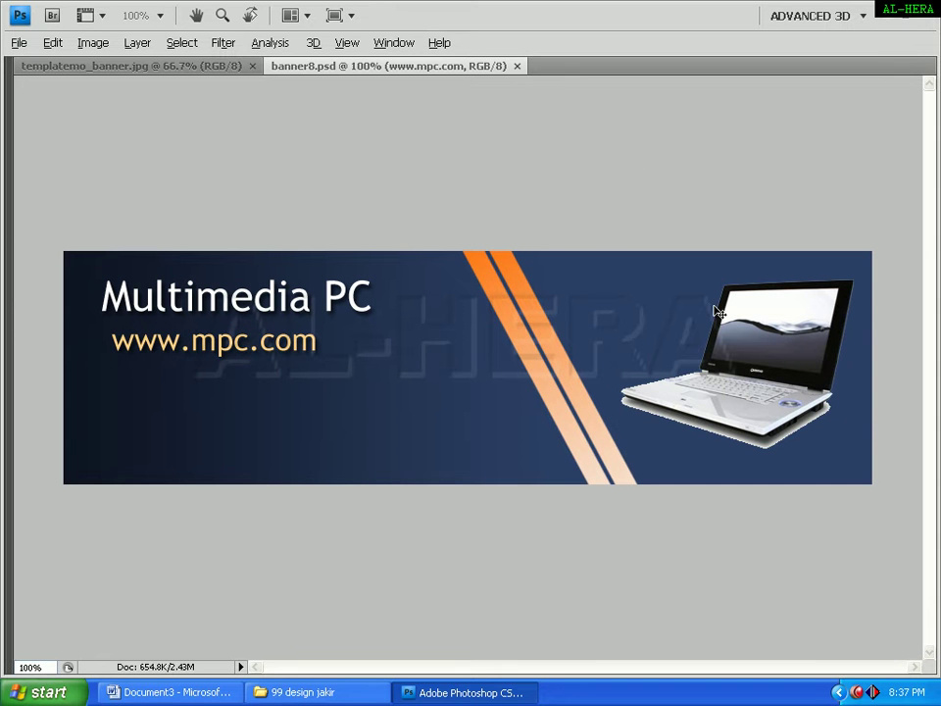
key(Tab)
key(Tab)
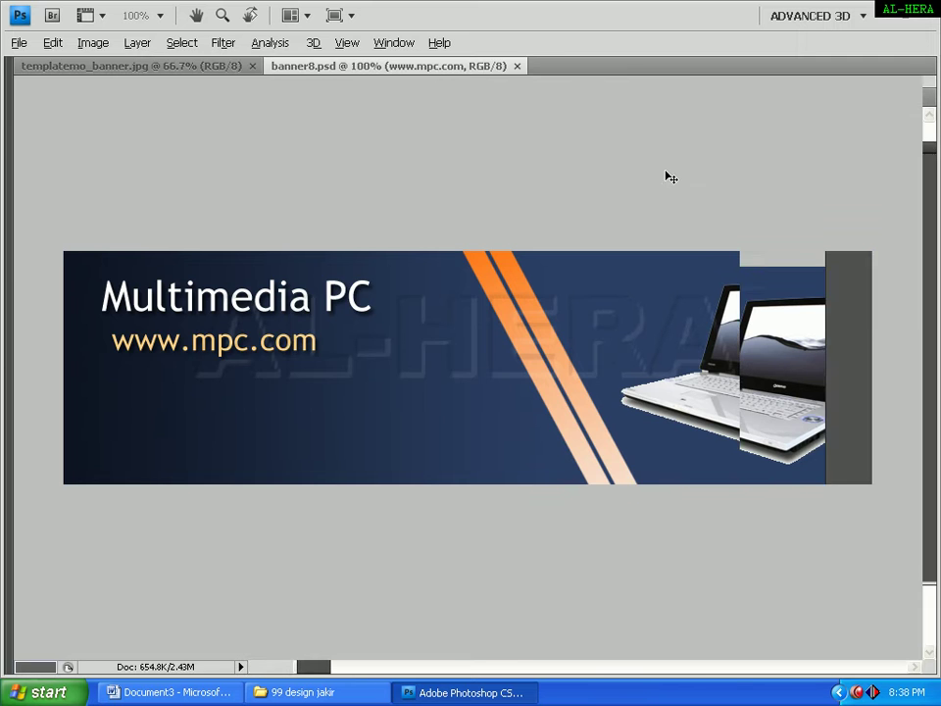
key(Tab)
click(93, 42)
click(116, 164)
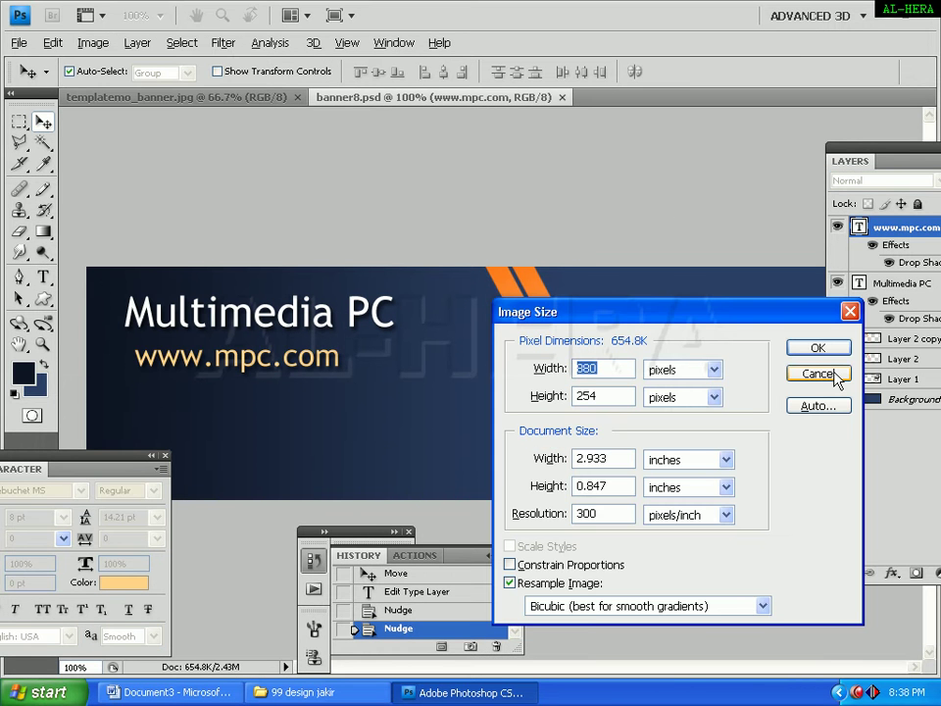
click(835, 381)
Dock the Layers panel on the right, then preview the banner without panels
key(Tab)
key(Tab)
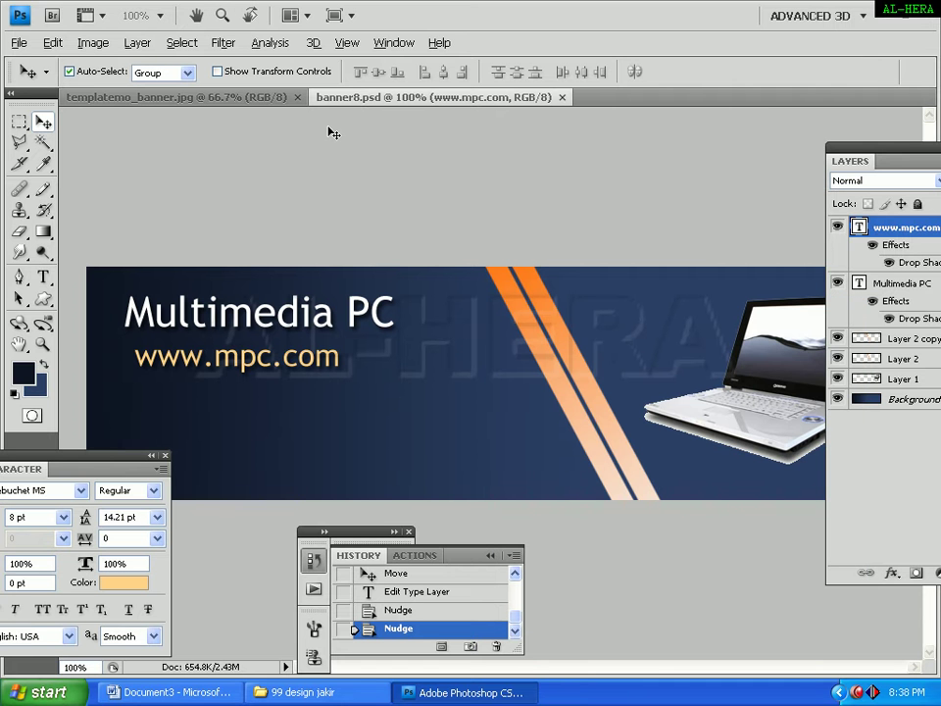
drag(841, 160, 879, 162)
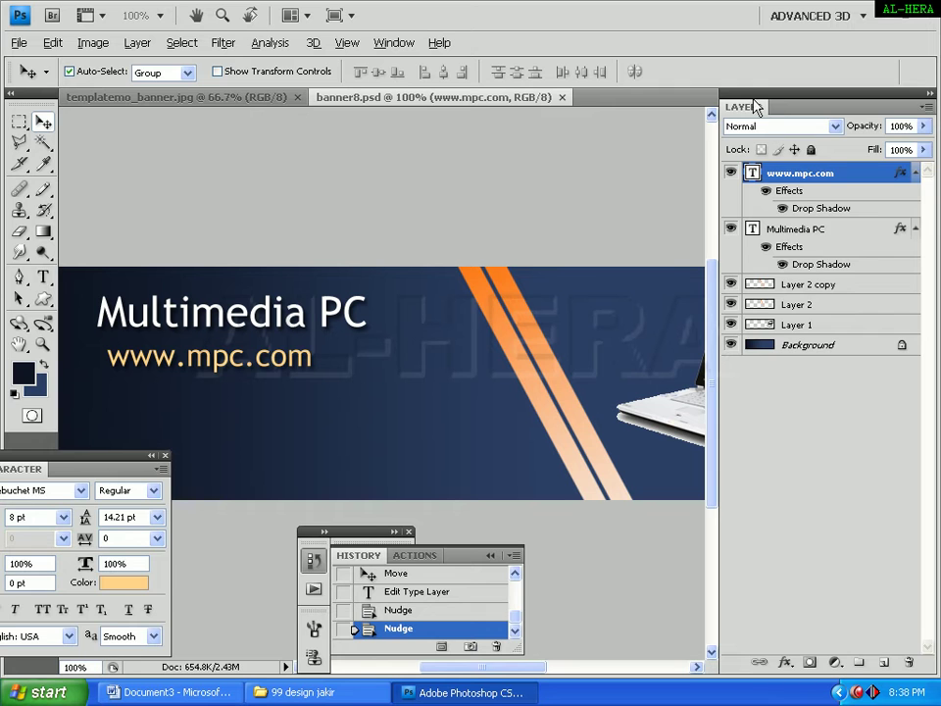
key(Tab)
key(Tab)
key(Tab)
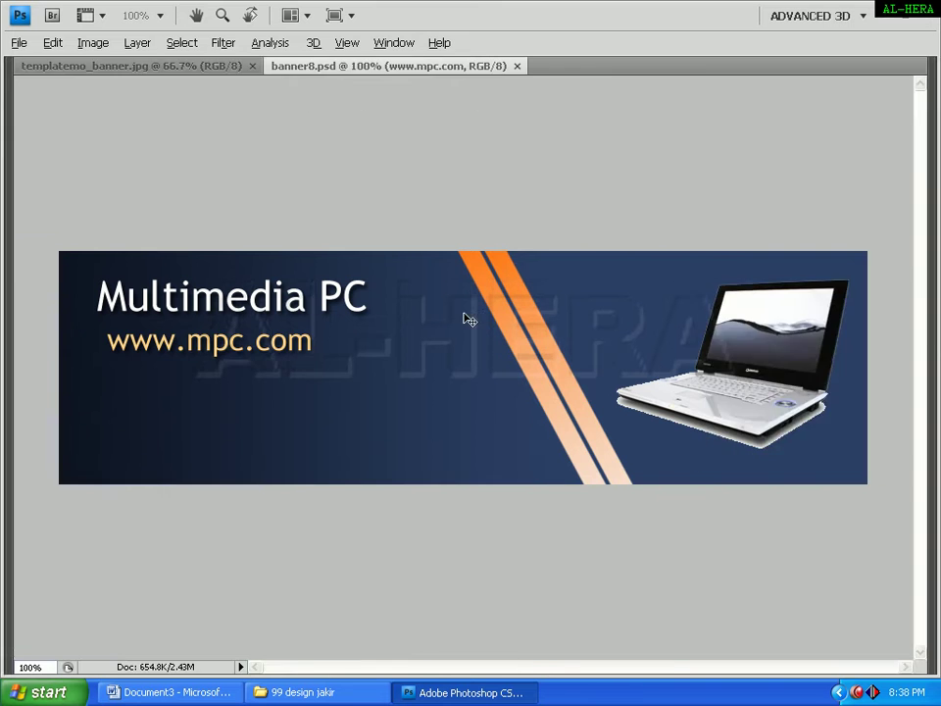
key(Tab)
key(Tab)
key(Tab)
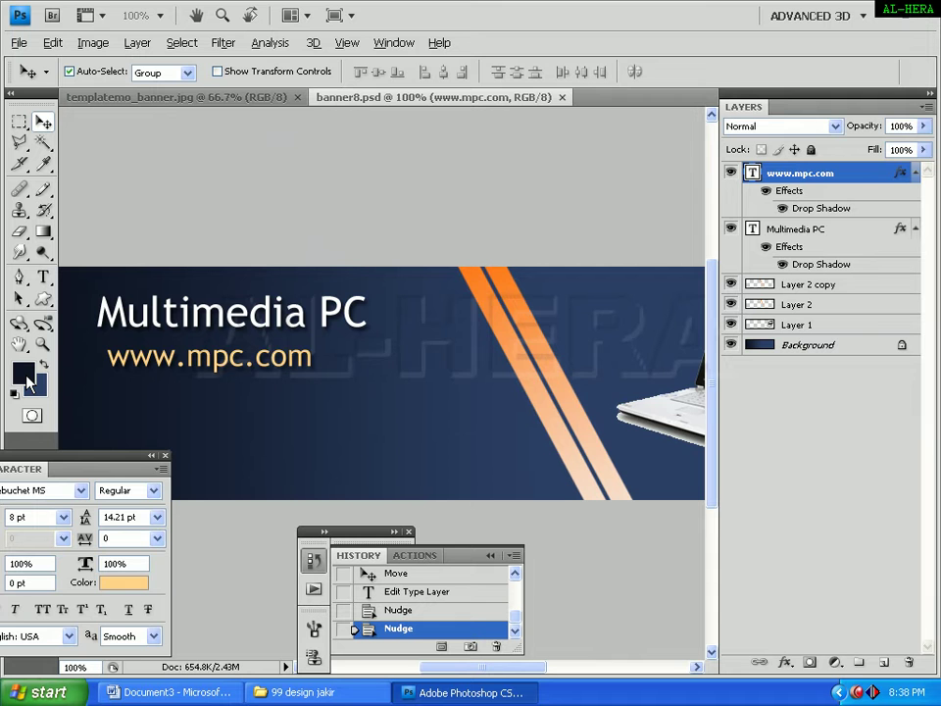
Check the foreground colour's hex value and the banner's image size, cancelling each dialog
click(23, 374)
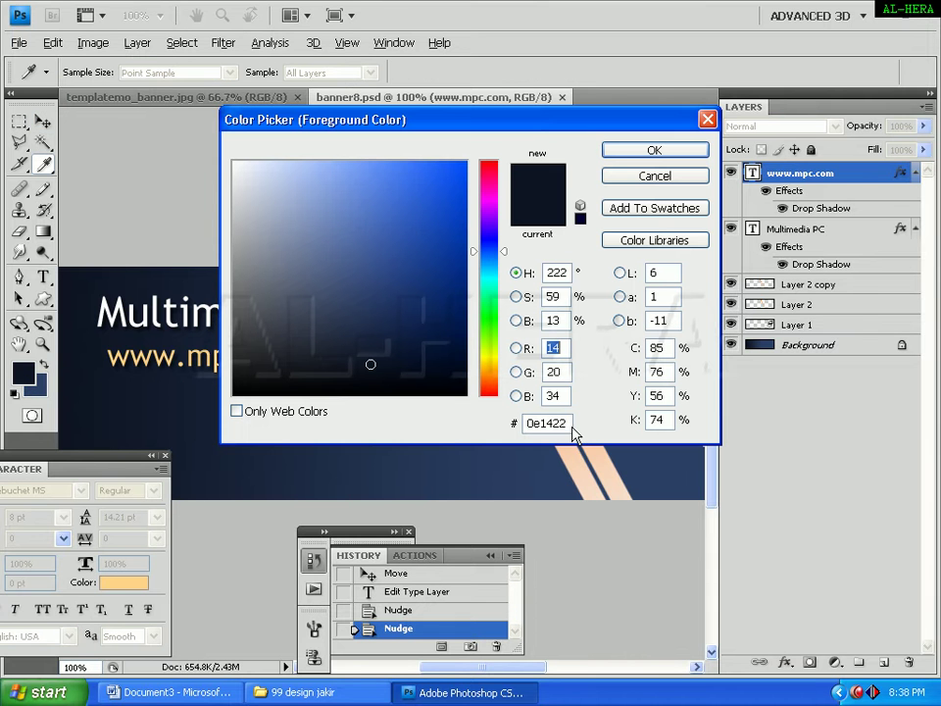
drag(568, 423, 517, 425)
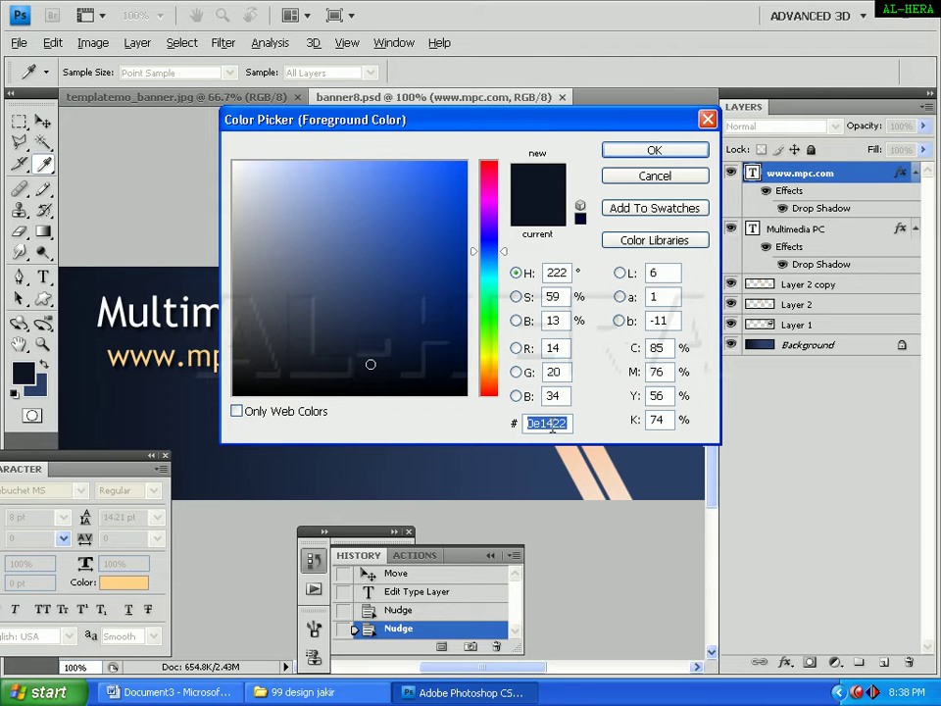
click(650, 176)
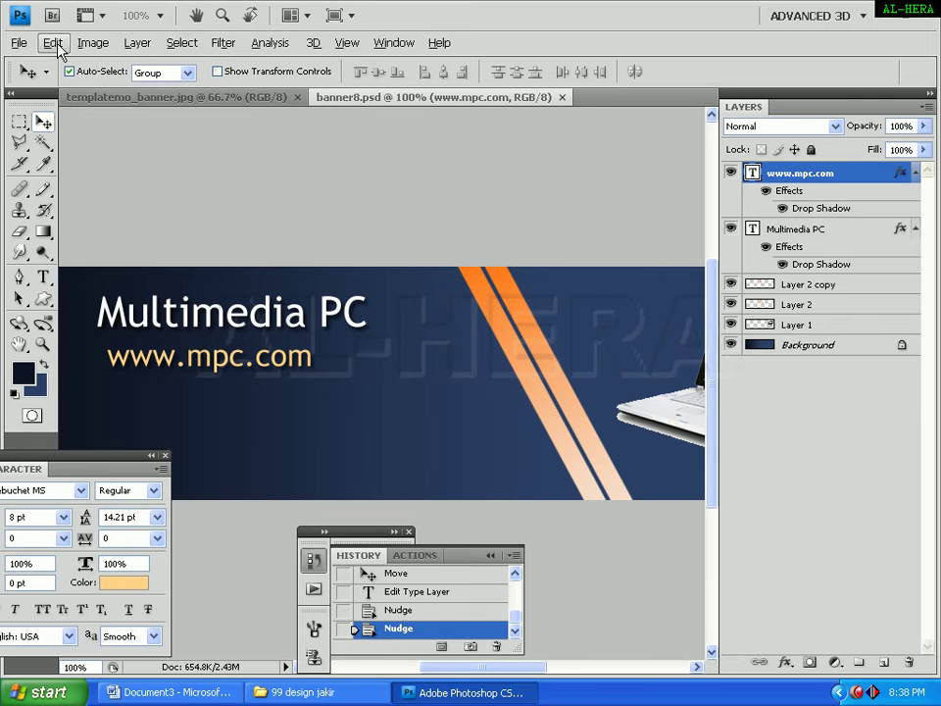
click(24, 44)
click(29, 62)
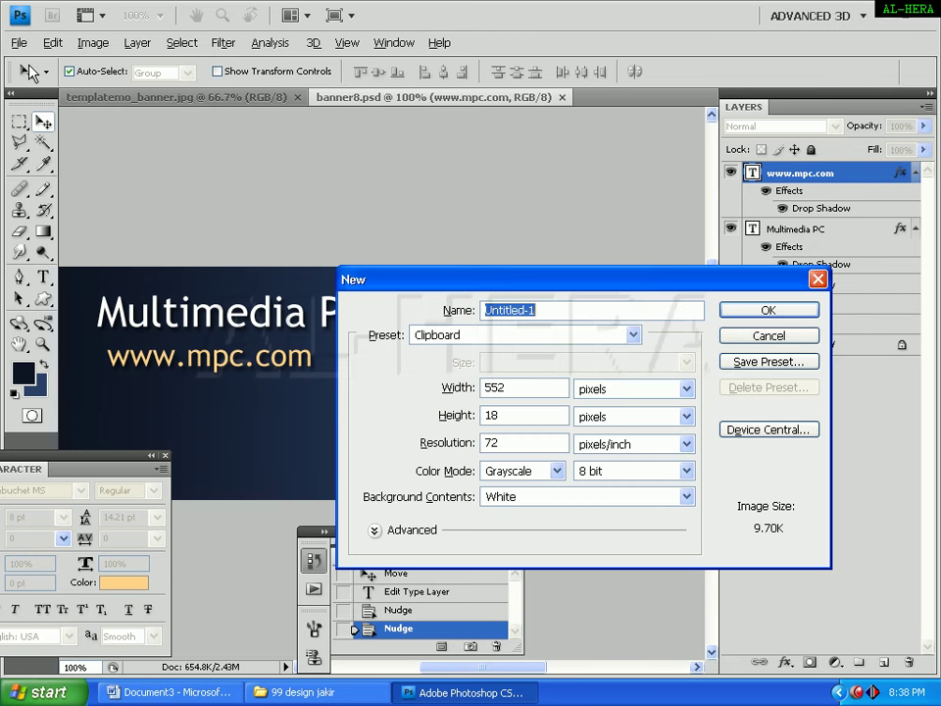
click(768, 335)
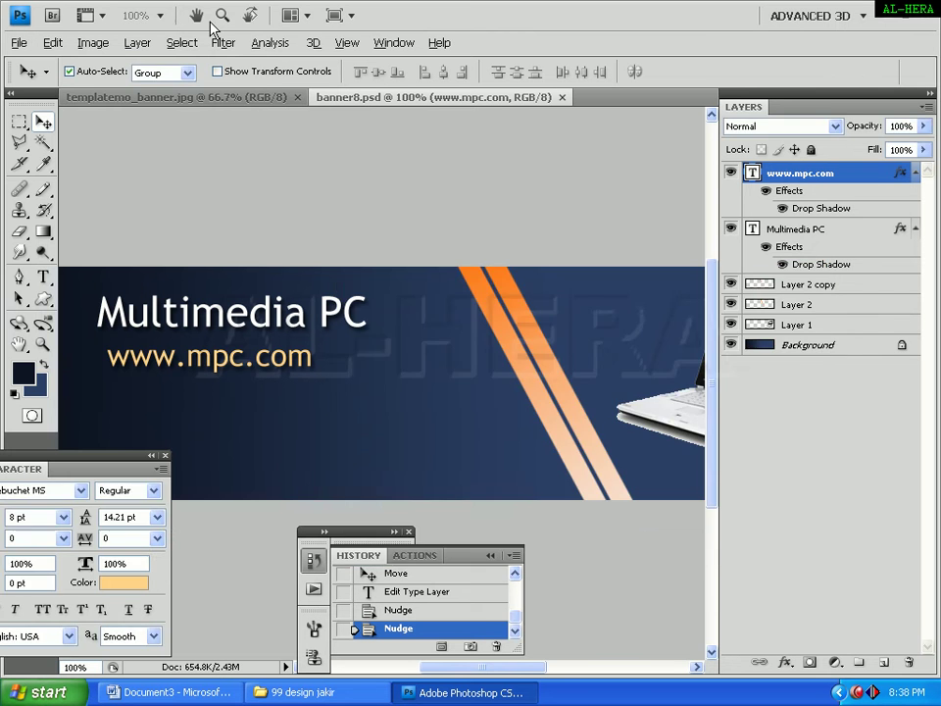
click(93, 42)
click(98, 166)
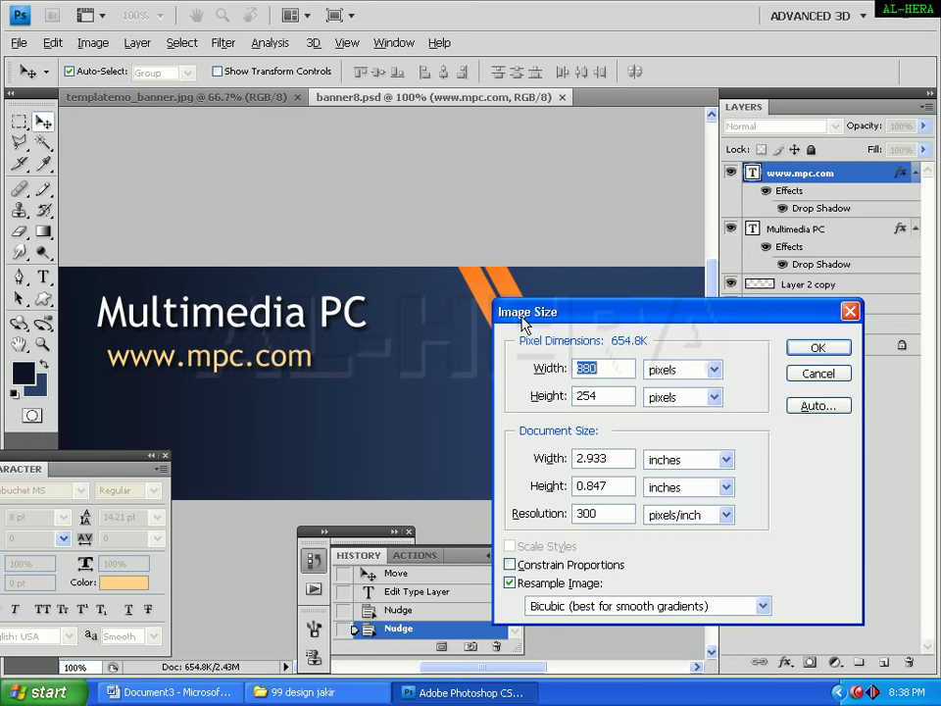
click(832, 351)
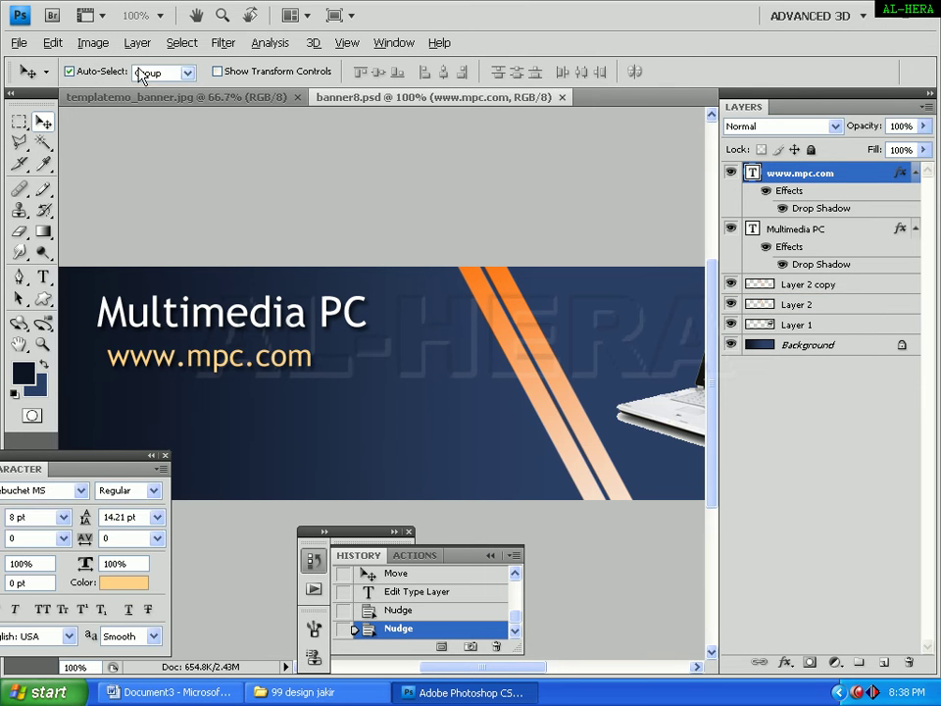
Create a blank 880 × 254-pixel document in RGB Color mode
click(19, 42)
click(27, 79)
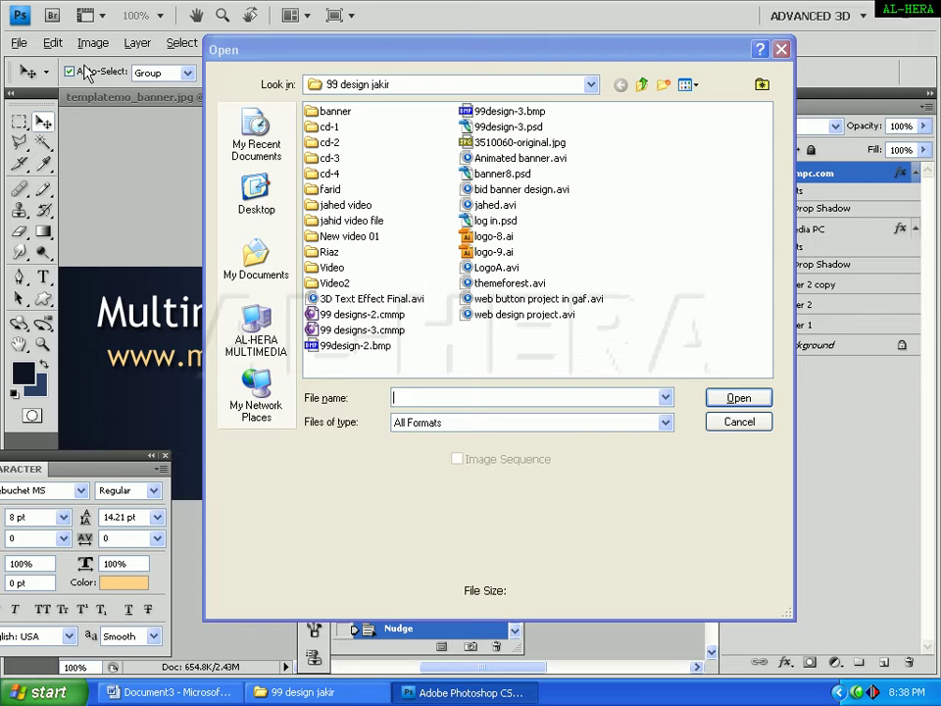
key(Escape)
click(18, 43)
click(28, 60)
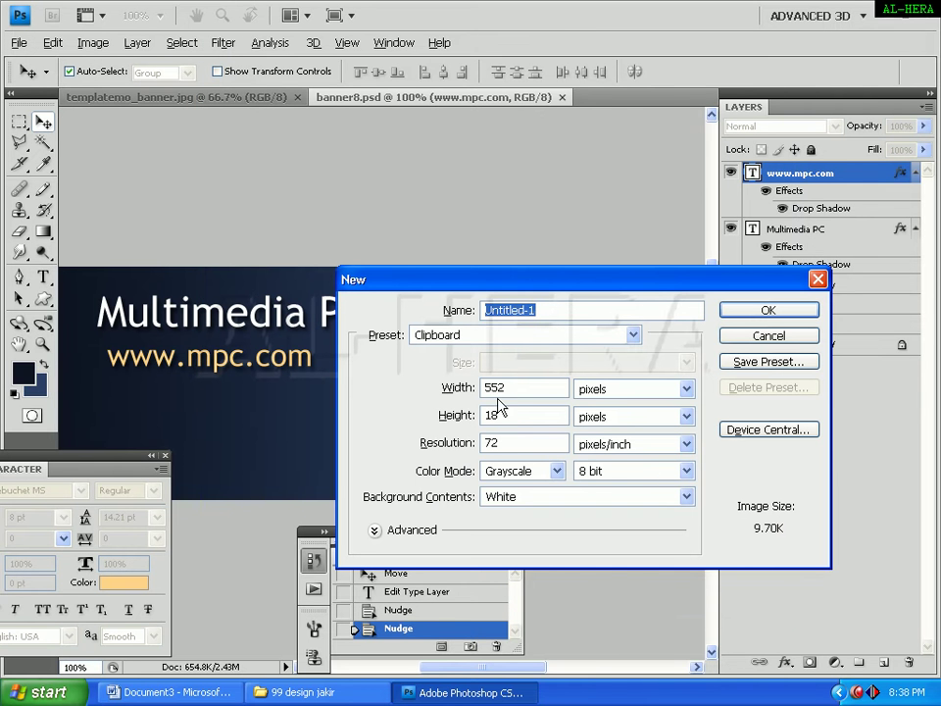
key(Tab)
text(88)
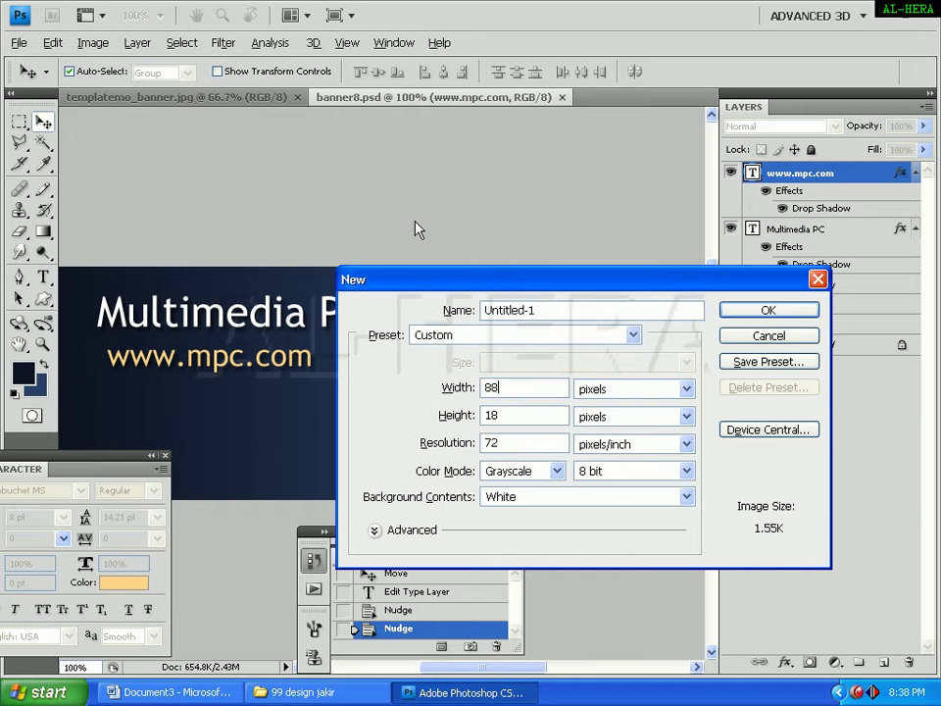
text(0)
key(Tab)
text(254)
click(557, 471)
click(529, 521)
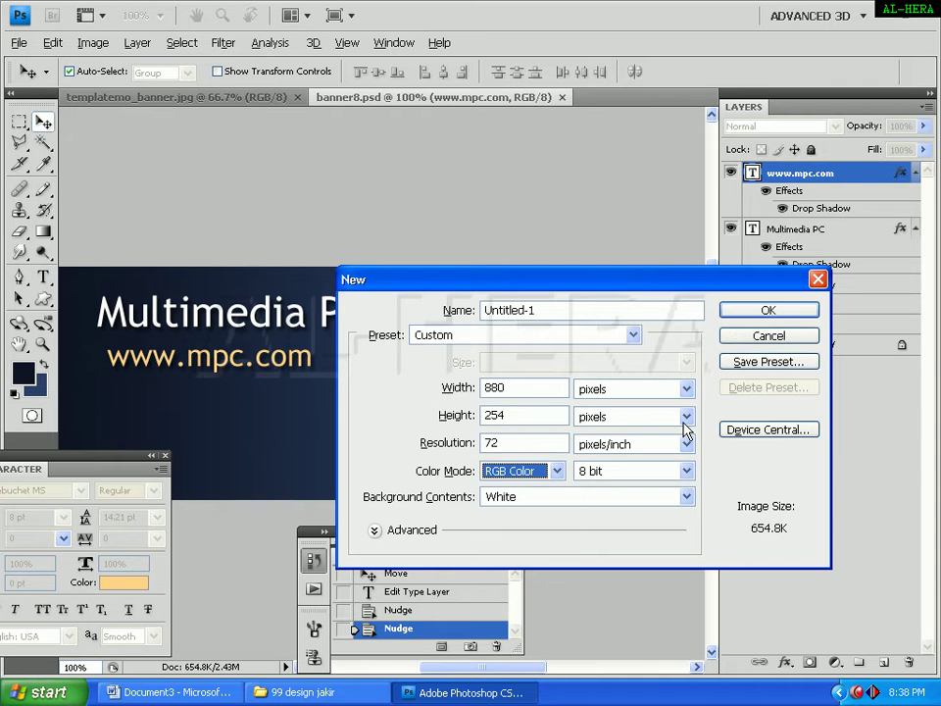
click(747, 312)
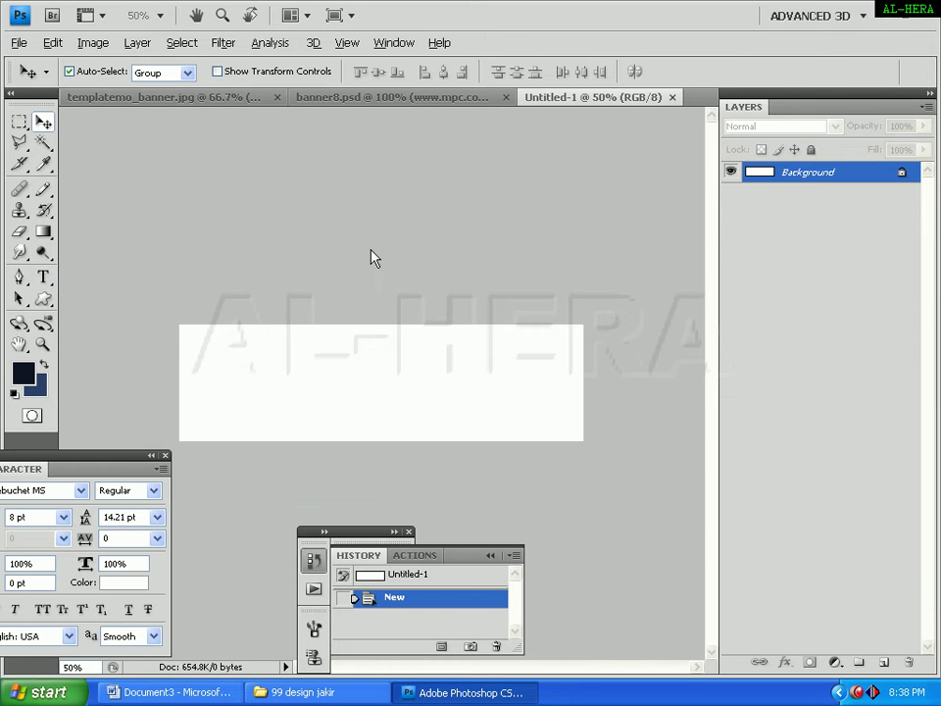
Set the foreground colour to dark navy #0e1422
key(ctrl+plus)
key(ctrl+plus)
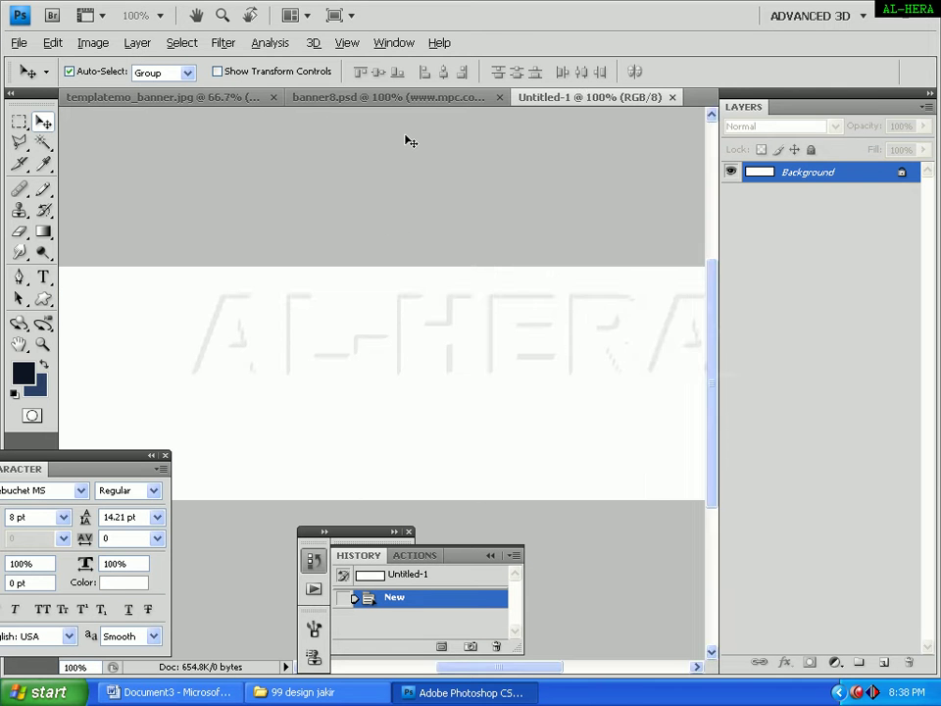
key(ctrl+minus)
click(23, 372)
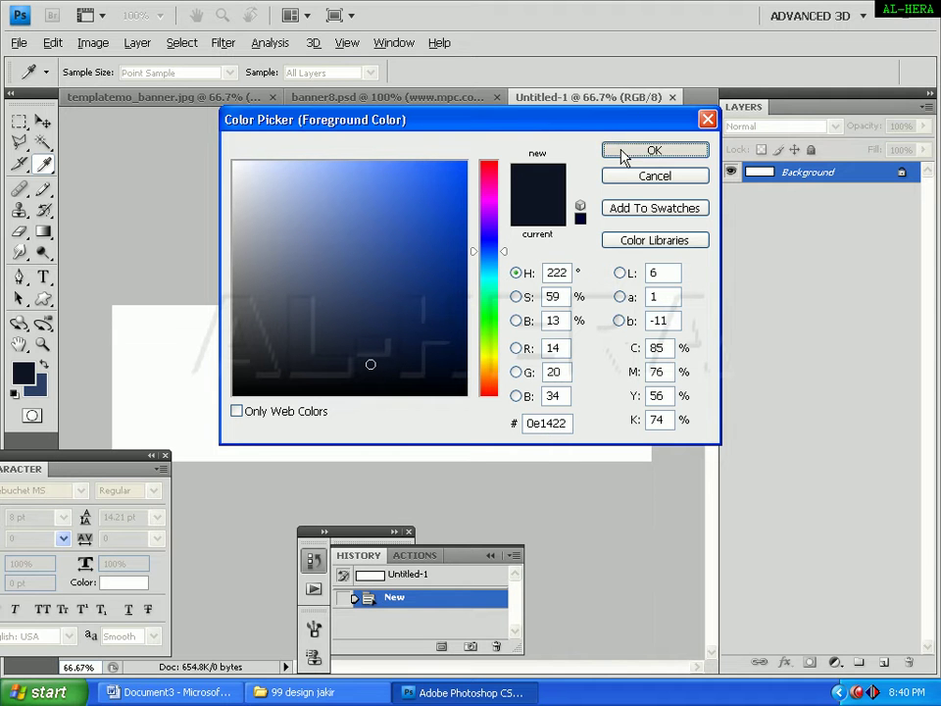
click(626, 154)
Set the background colour to blue #2c4065
click(39, 388)
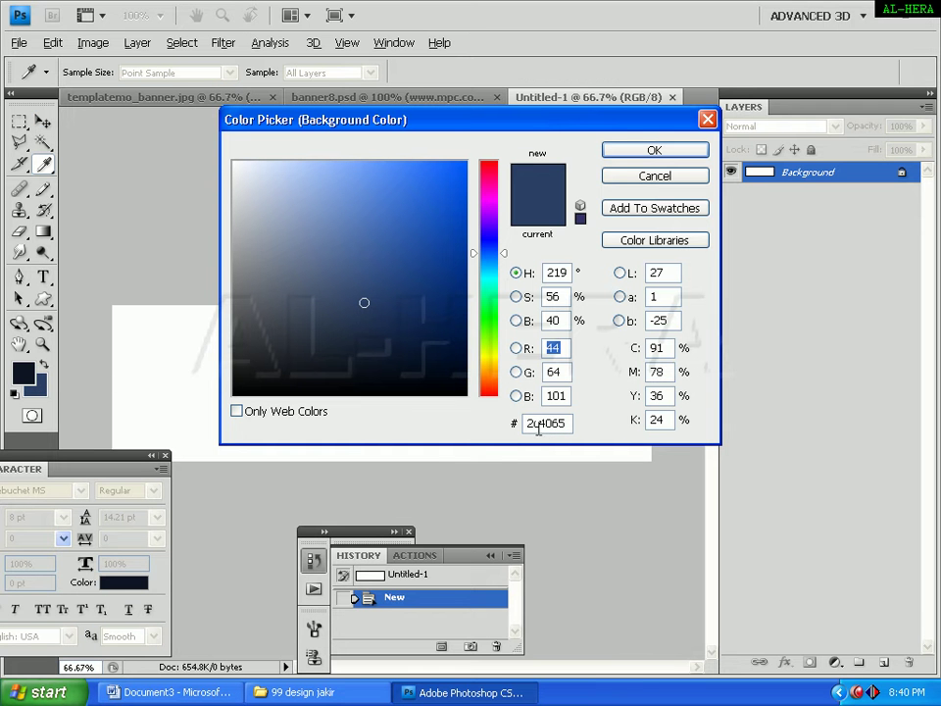
click(551, 422)
click(628, 152)
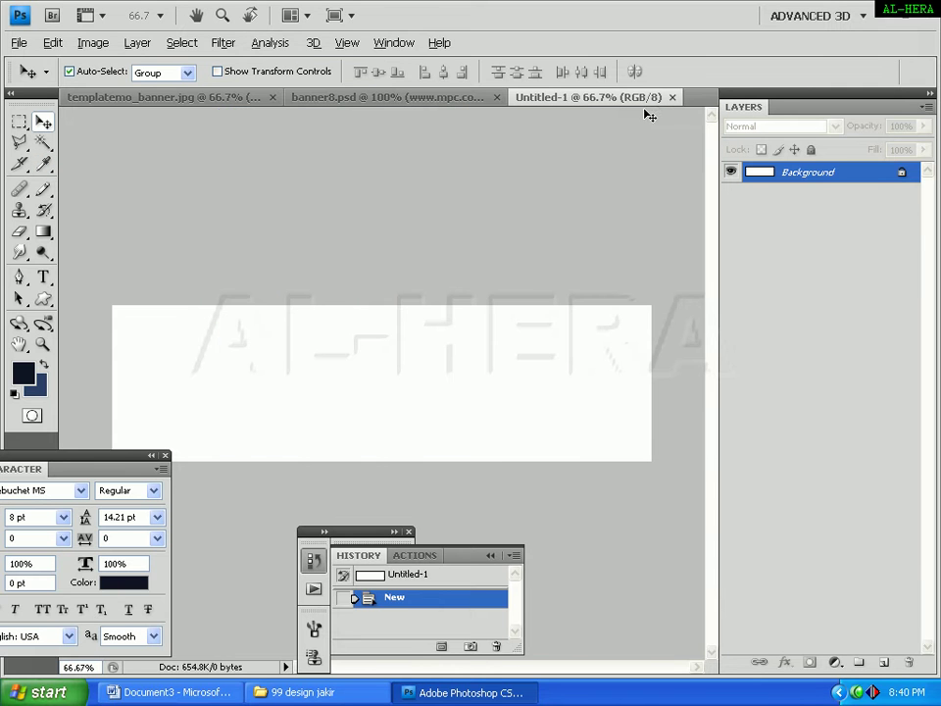
click(43, 233)
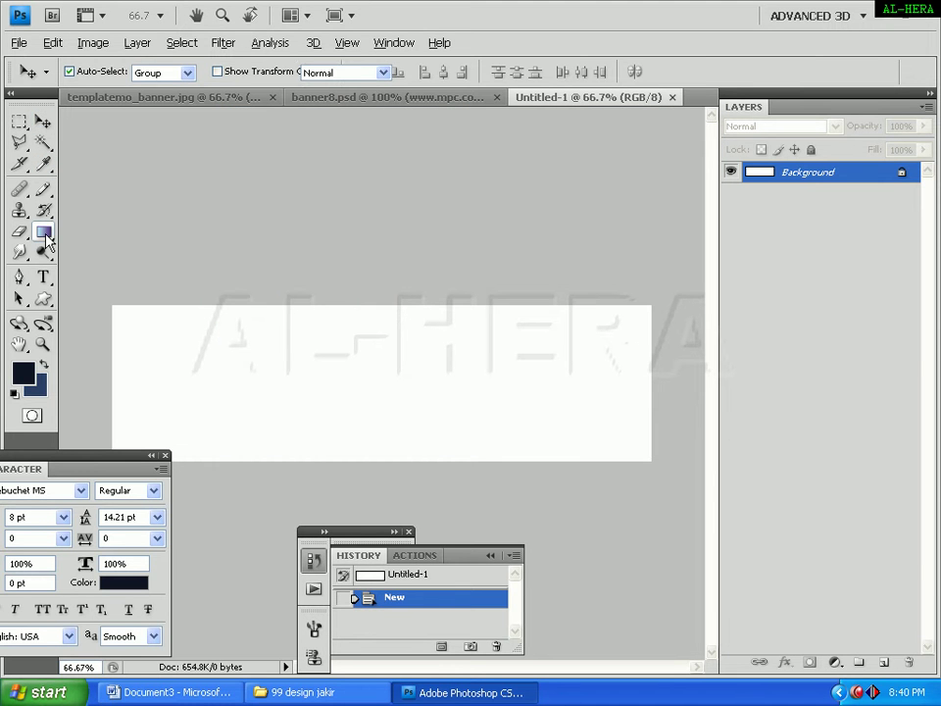
Add a new Layer 1 and choose the Foreground to Background gradient preset
click(883, 663)
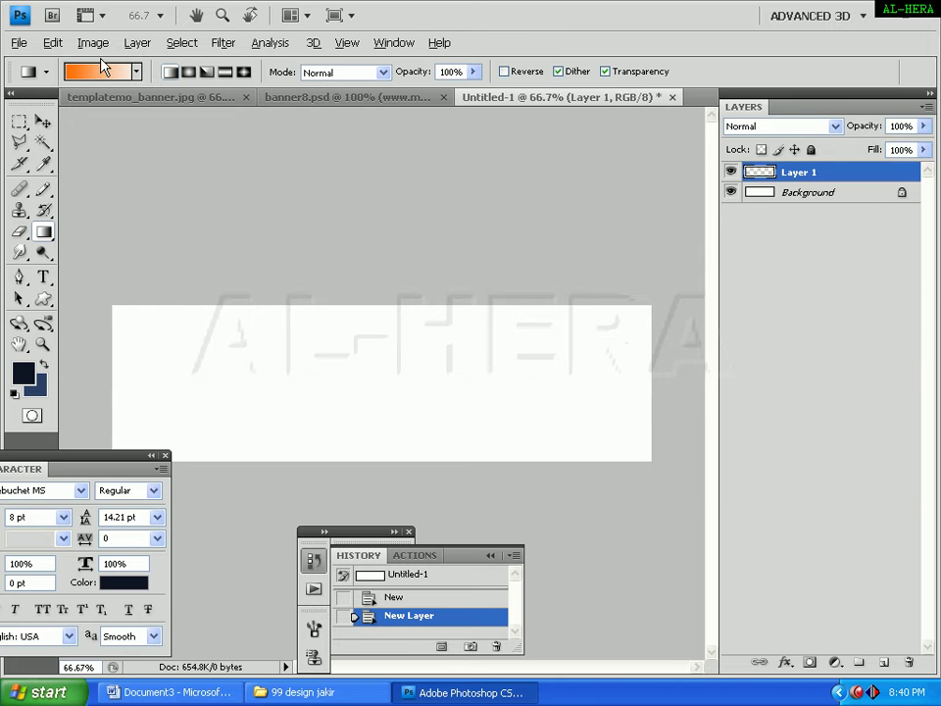
click(104, 72)
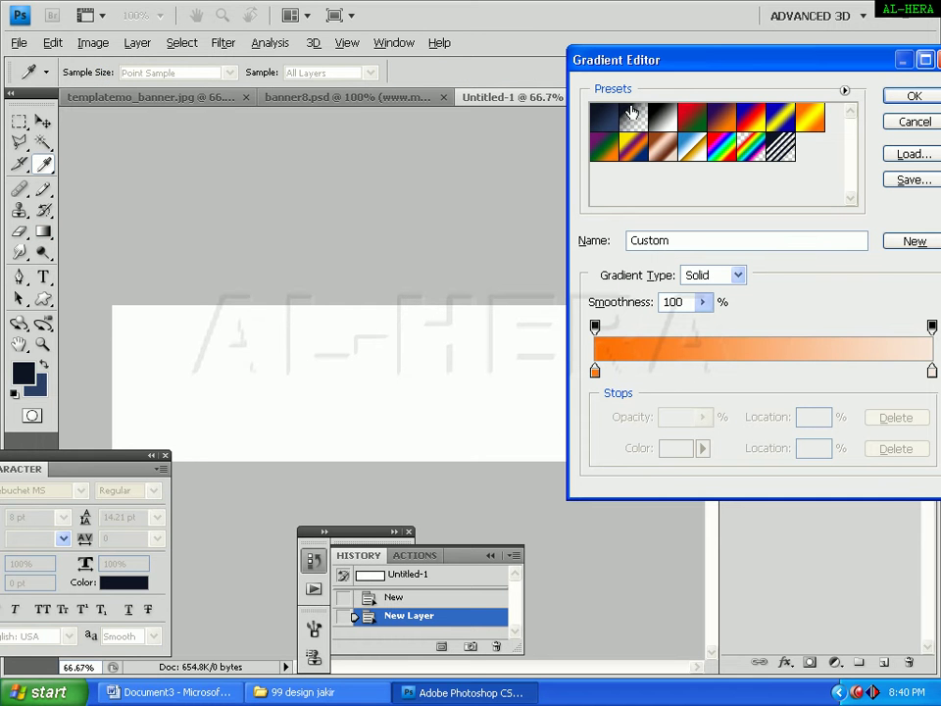
click(603, 122)
click(910, 97)
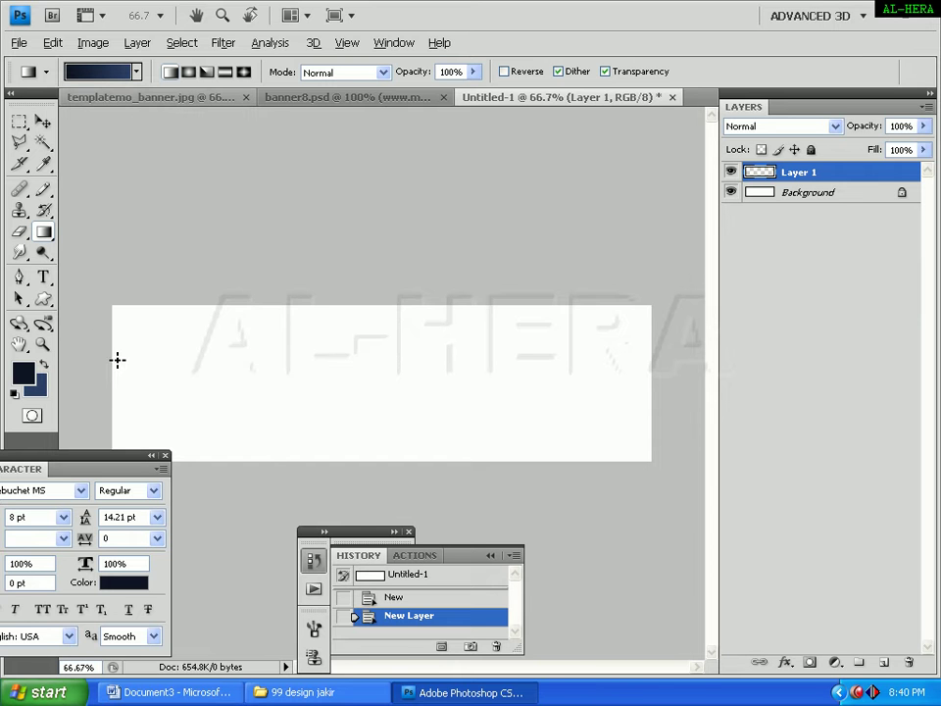
Fill Layer 1 with a left-to-right dark-to-navy linear gradient, redoing it until satisfactory
drag(145, 357, 257, 354)
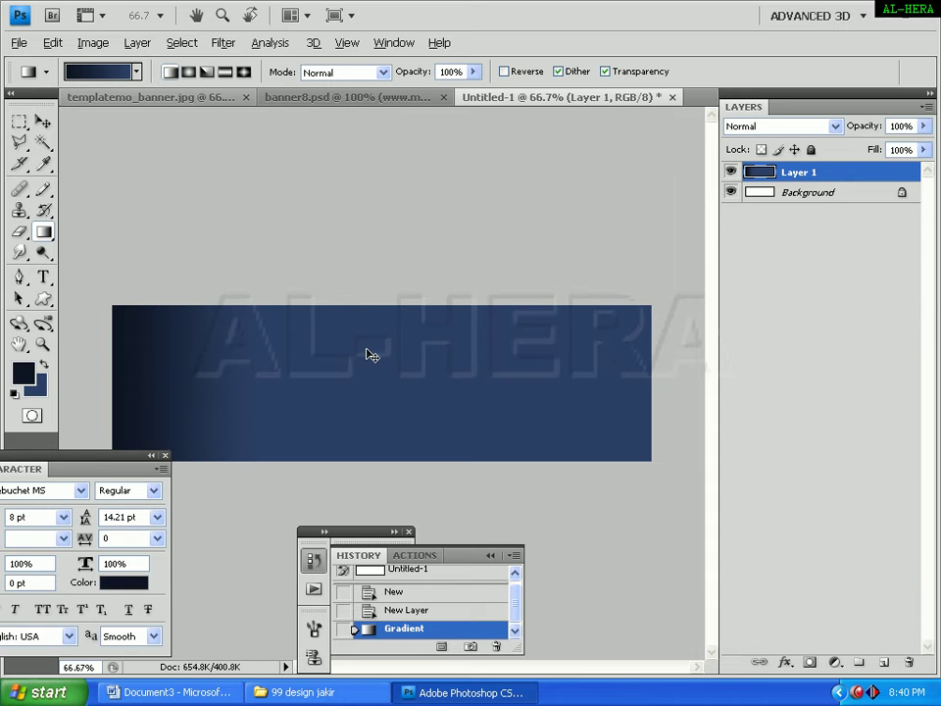
key(ctrl+z)
drag(116, 379, 263, 375)
key(ctrl+z)
drag(128, 374, 353, 373)
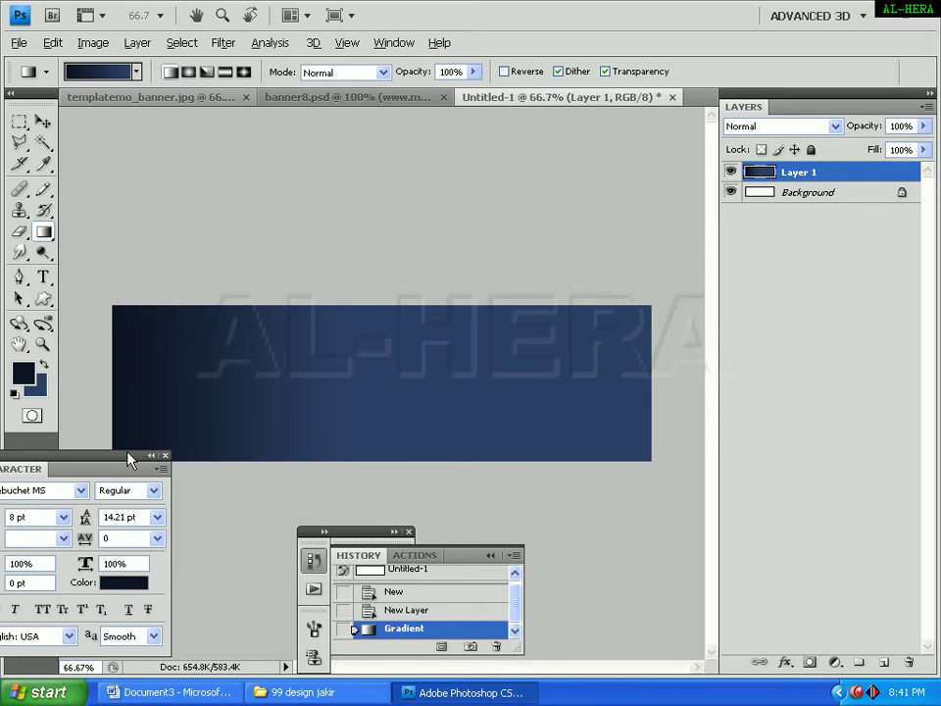
drag(127, 455, 125, 471)
Switch between the banner8.psd, templatemo_banner.jpg and Untitled-1 documents
click(300, 98)
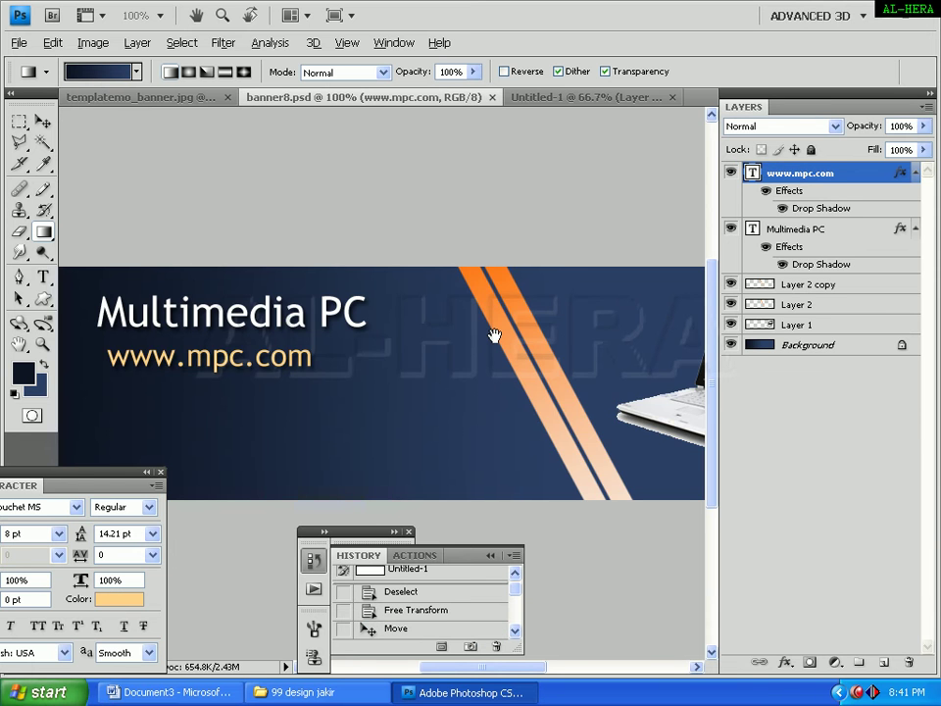
scroll(493, 335, right, 3)
scroll(336, 378, left, 5)
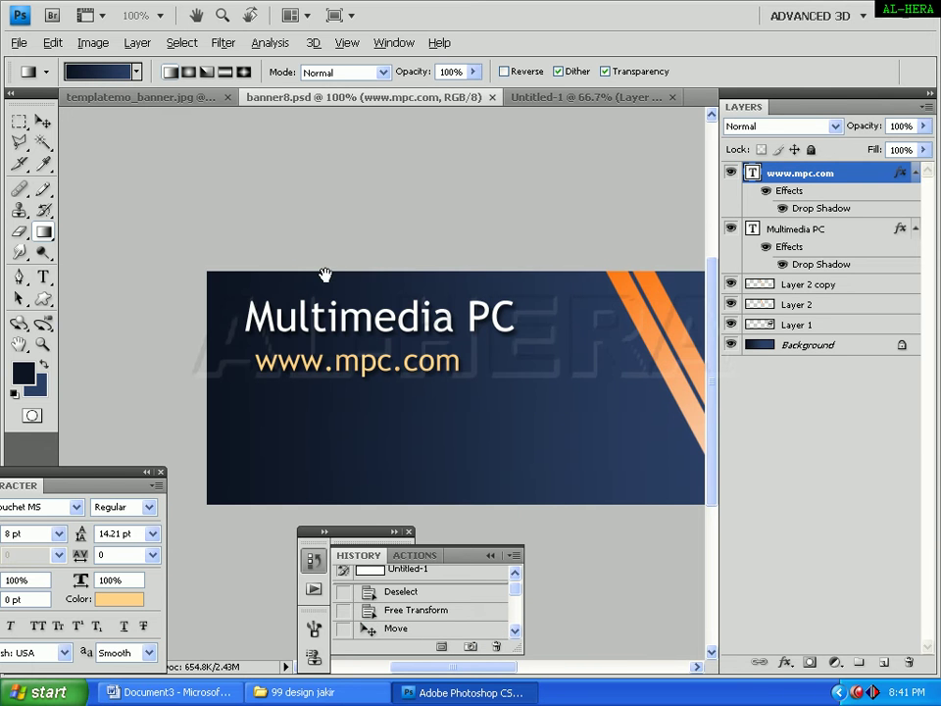
click(181, 98)
click(385, 98)
click(537, 98)
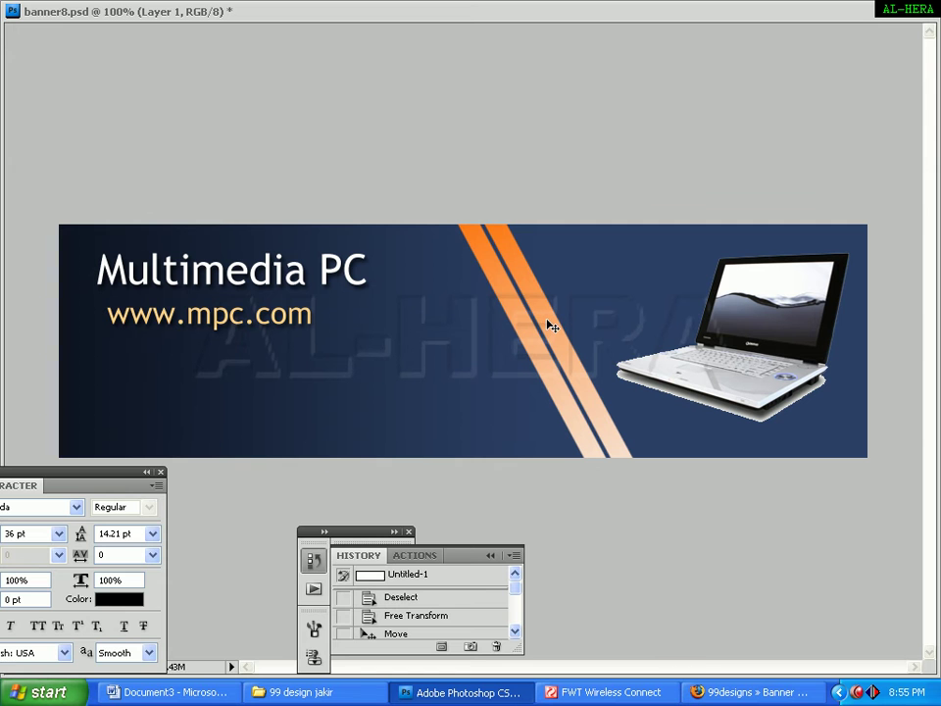
Cycle screen modes and return to Standard Screen Mode with a floating document window
key(Tab)
key(Tab)
key(f)
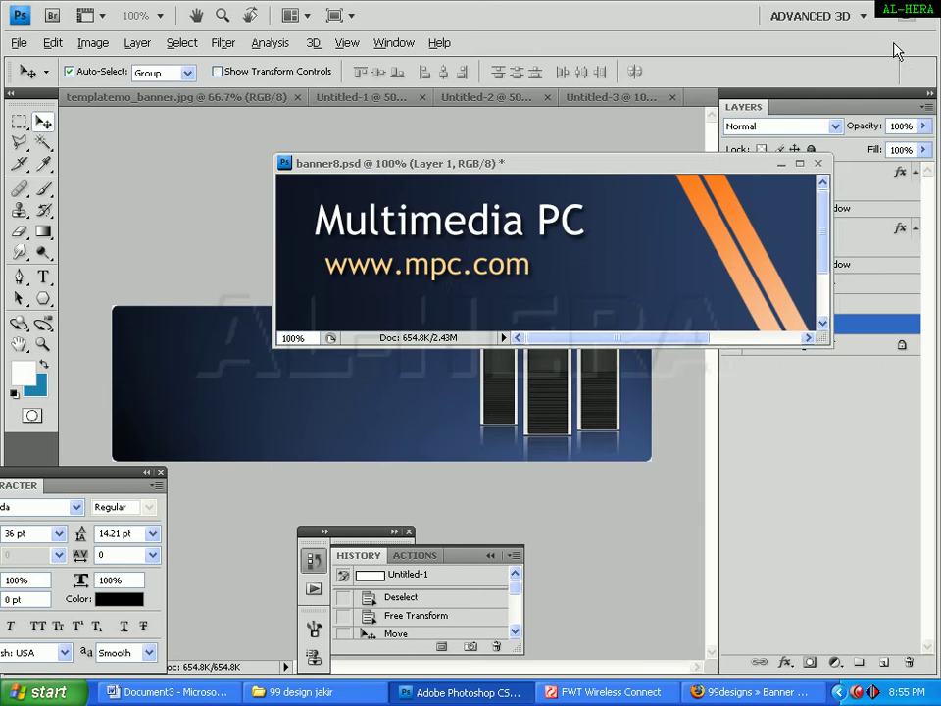
key(shift+f)
key(Tab)
key(Tab)
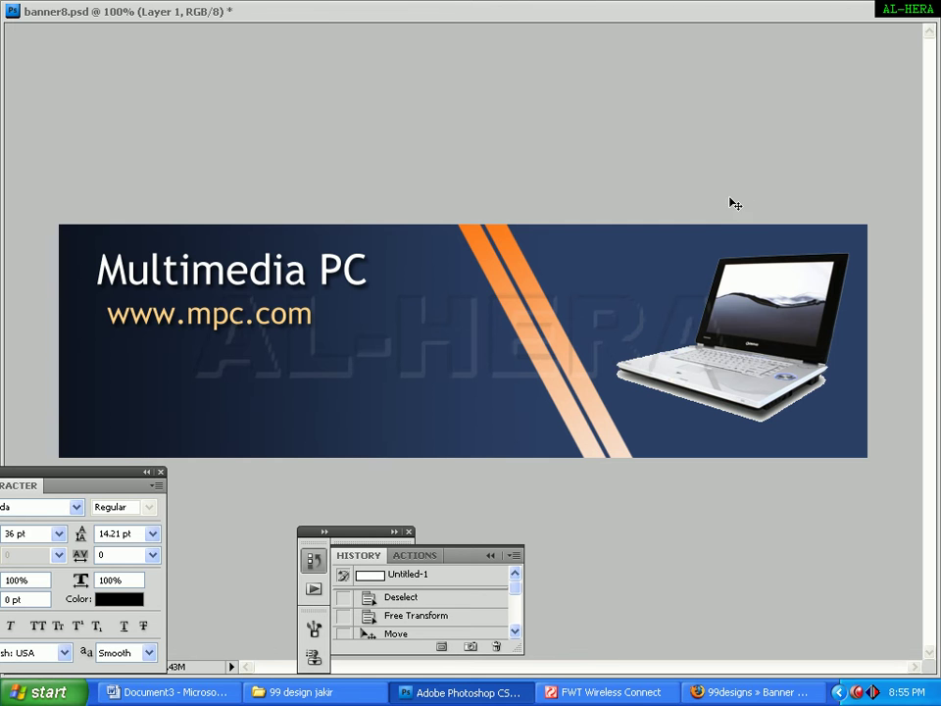
key(f)
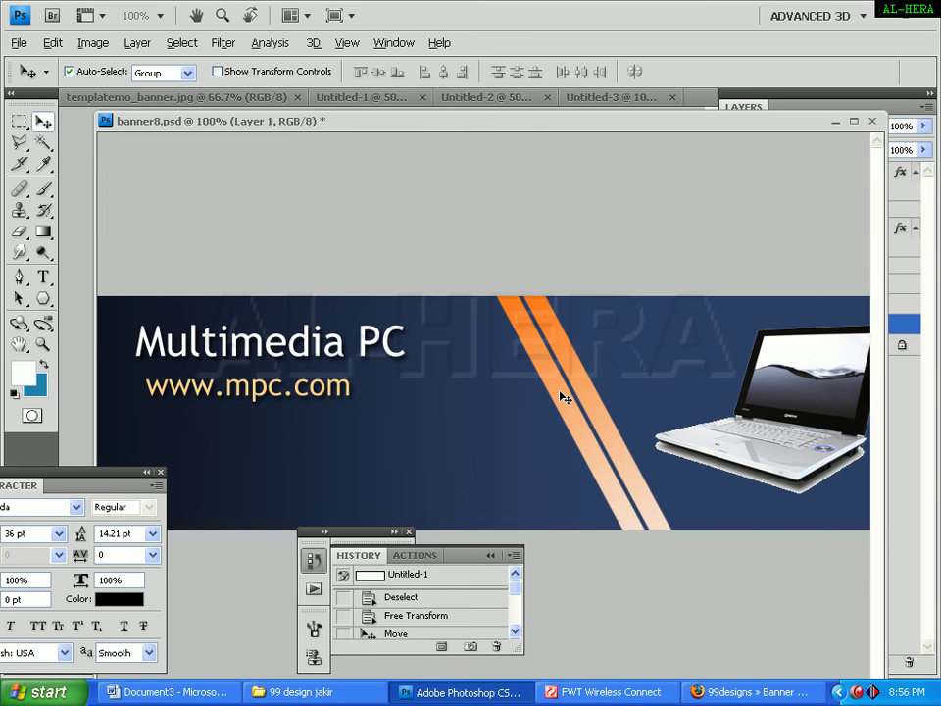
Draw a thin full-height vertical rectangular marquee on the banner and add empty Layer 3
click(21, 125)
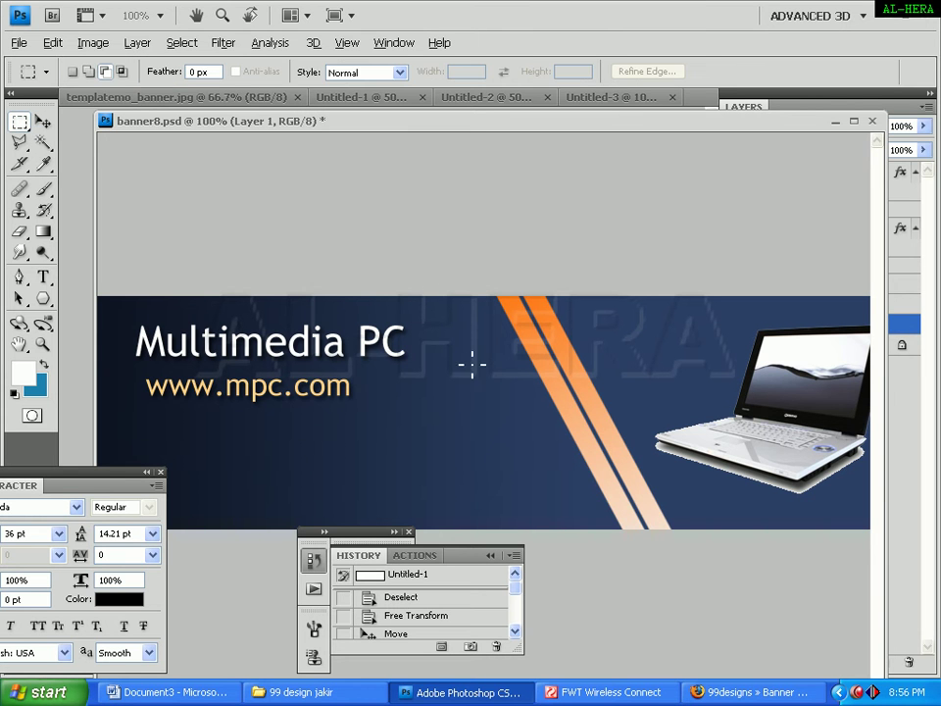
drag(362, 542, 315, 590)
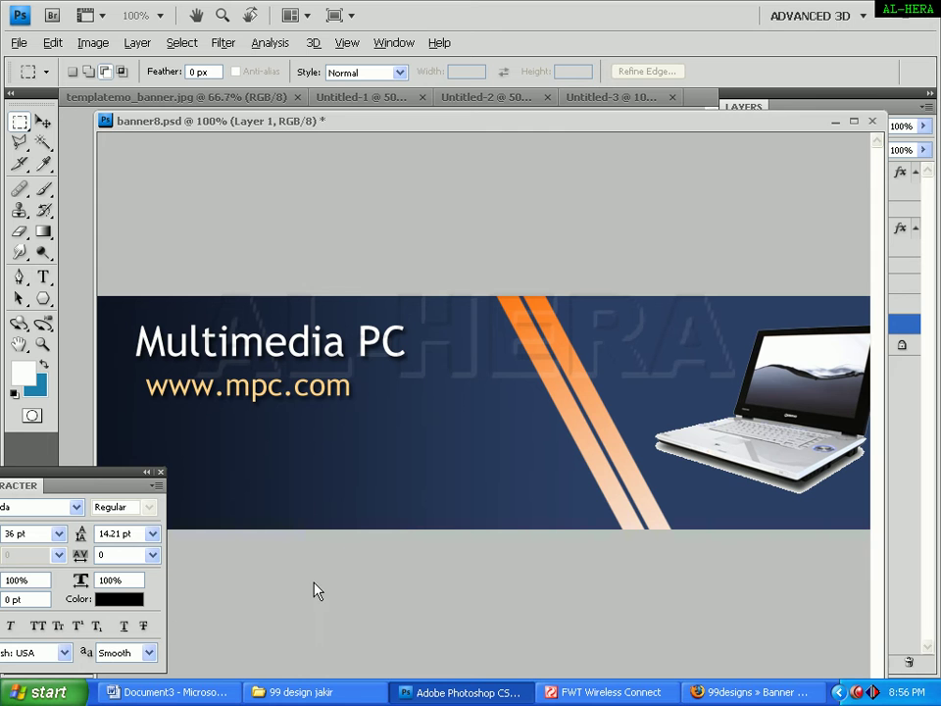
drag(428, 290, 440, 560)
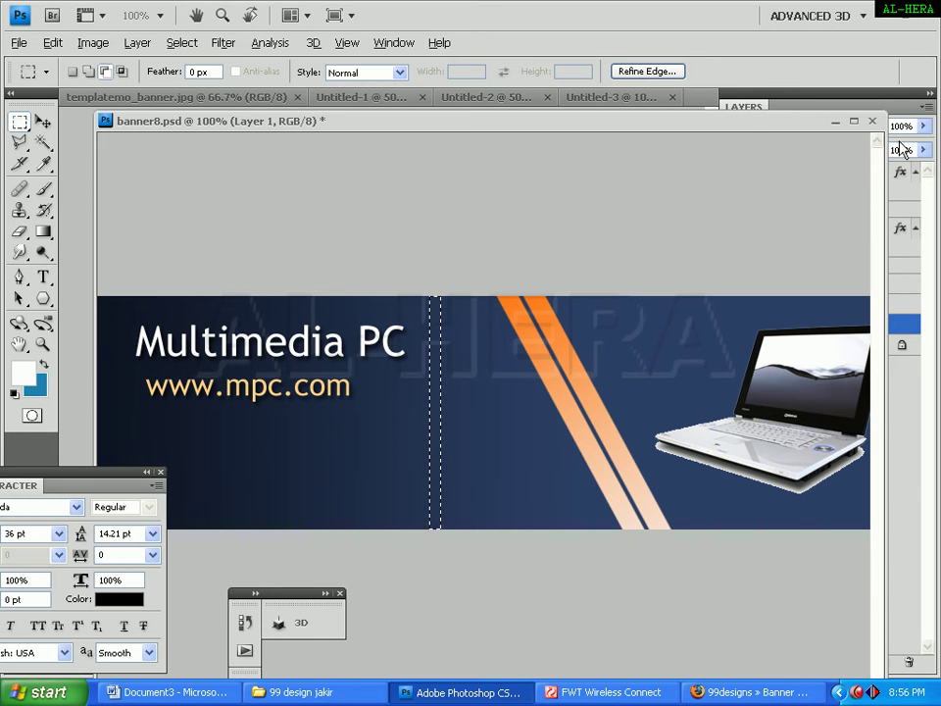
click(899, 122)
click(847, 531)
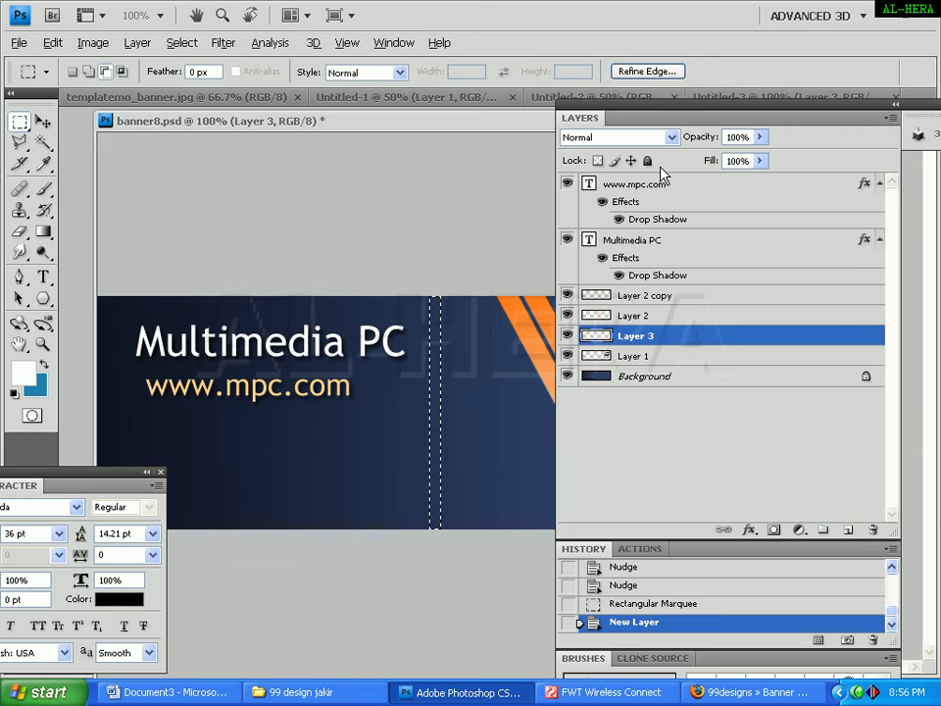
click(776, 117)
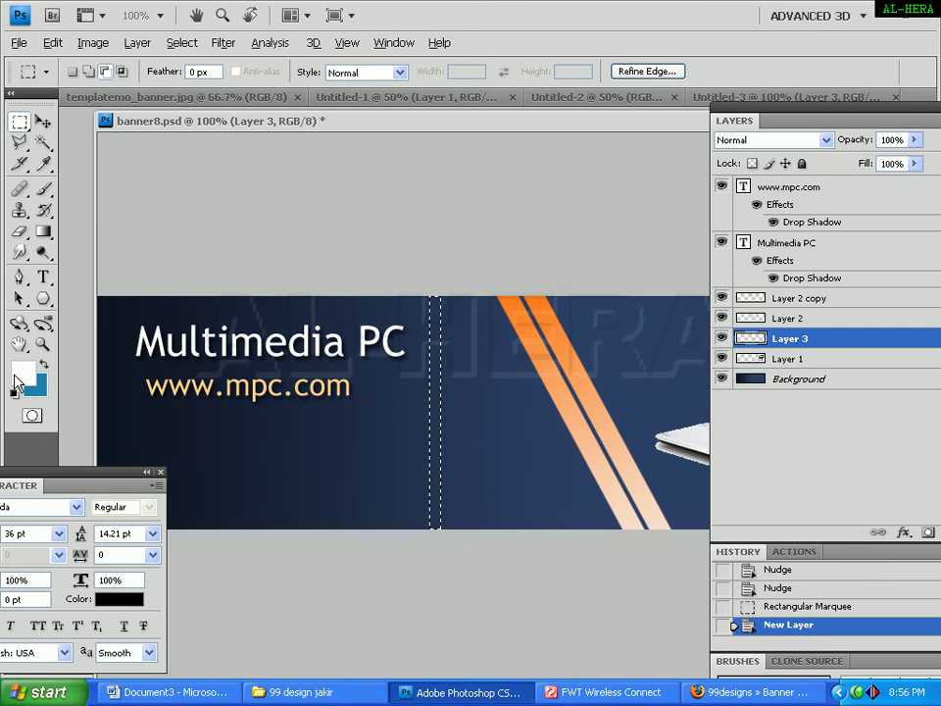
Sample the stripe's orange #ff7f21 into the foreground colour with the Color Picker eyedropper
key(x)
click(24, 376)
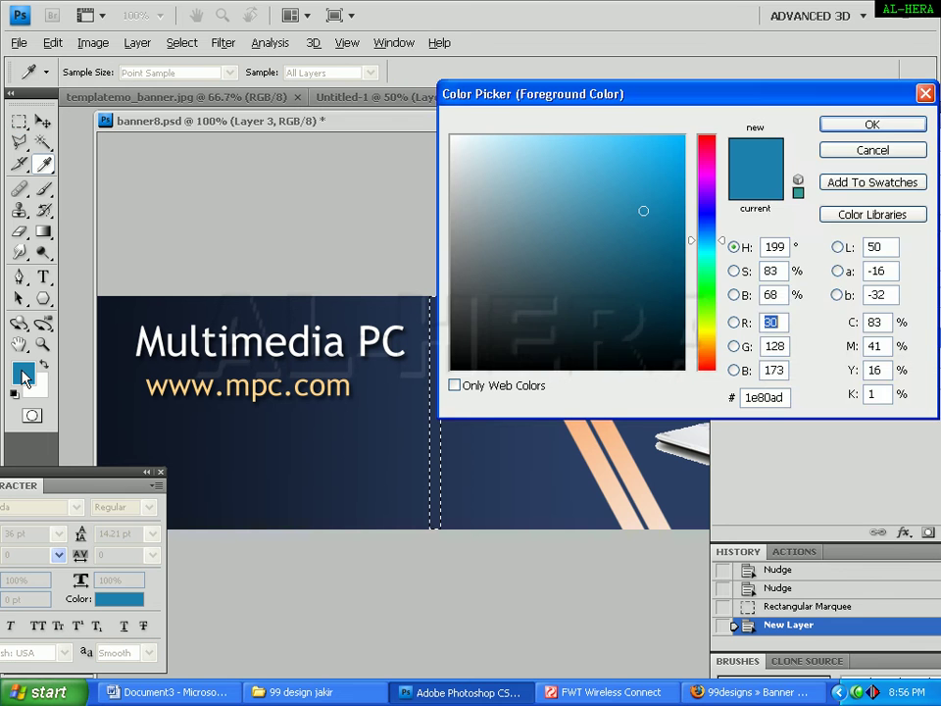
drag(619, 95, 801, 90)
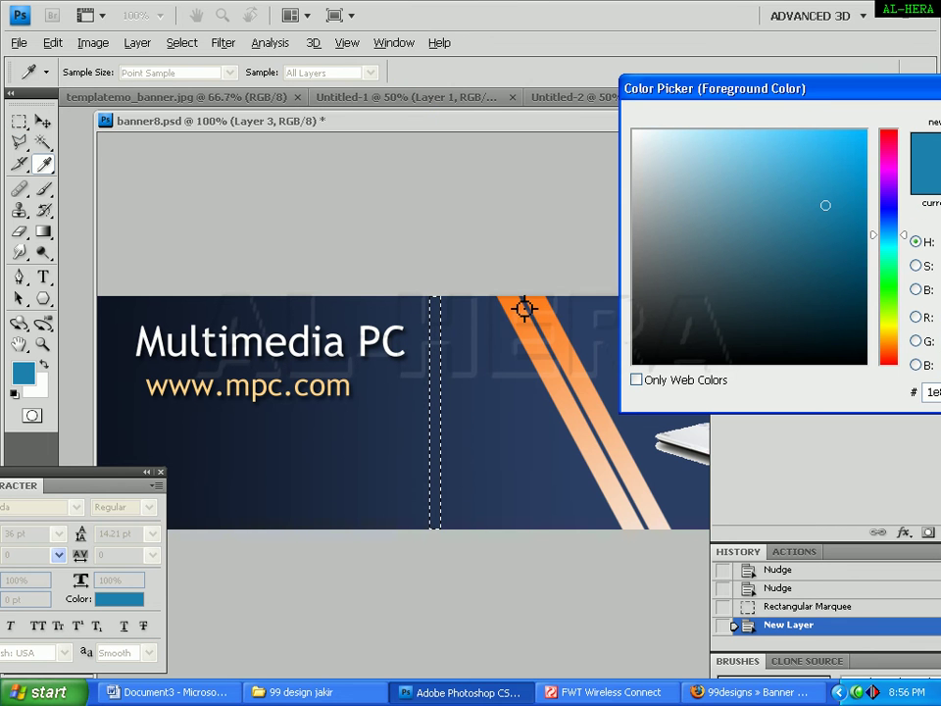
click(524, 309)
drag(933, 98, 709, 102)
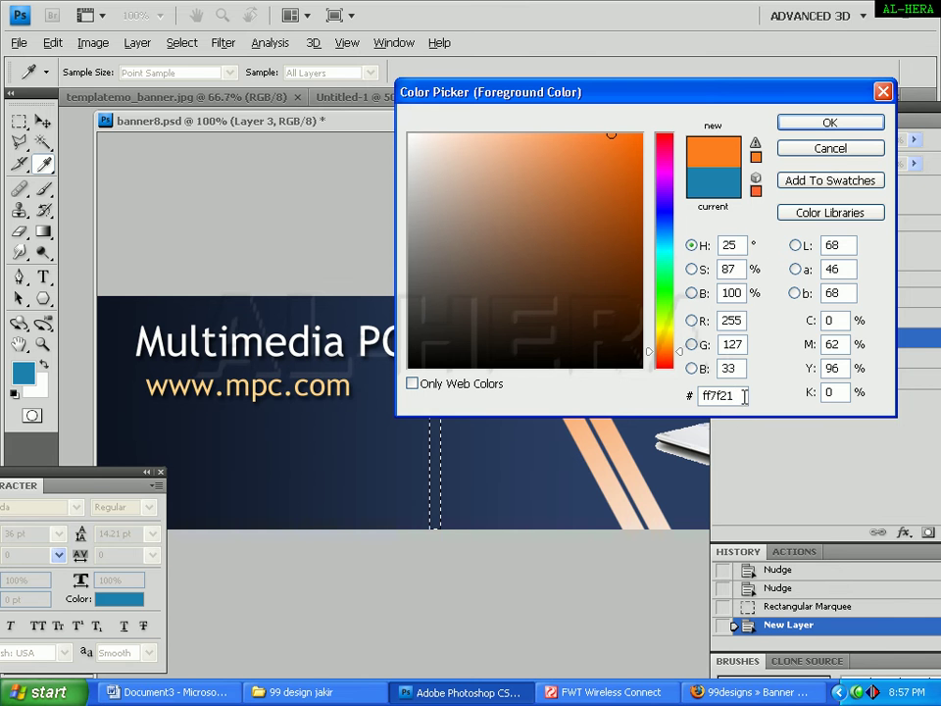
click(809, 125)
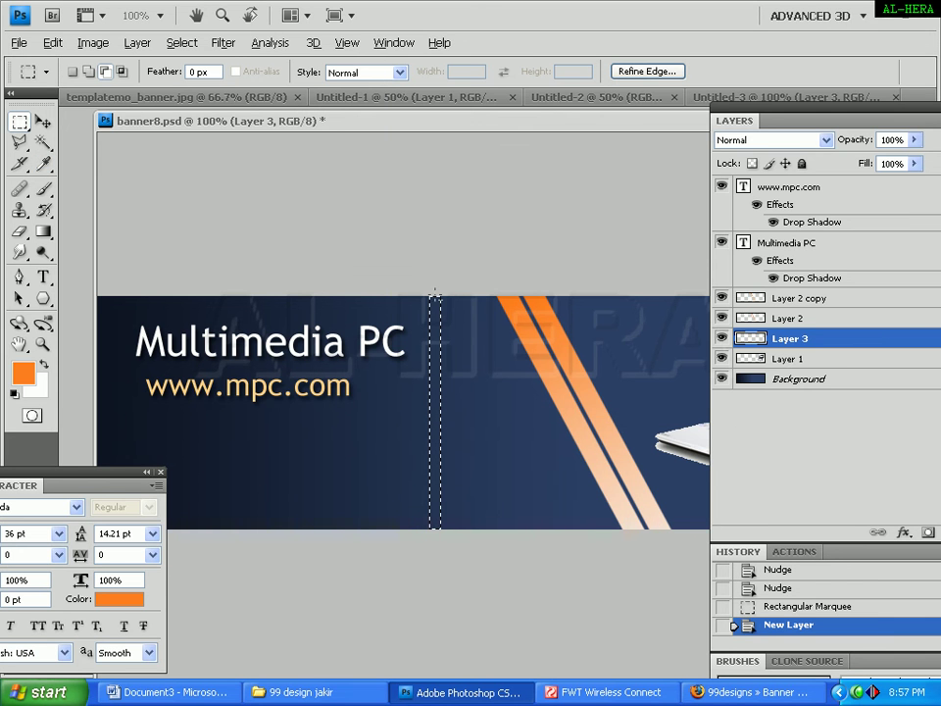
click(44, 233)
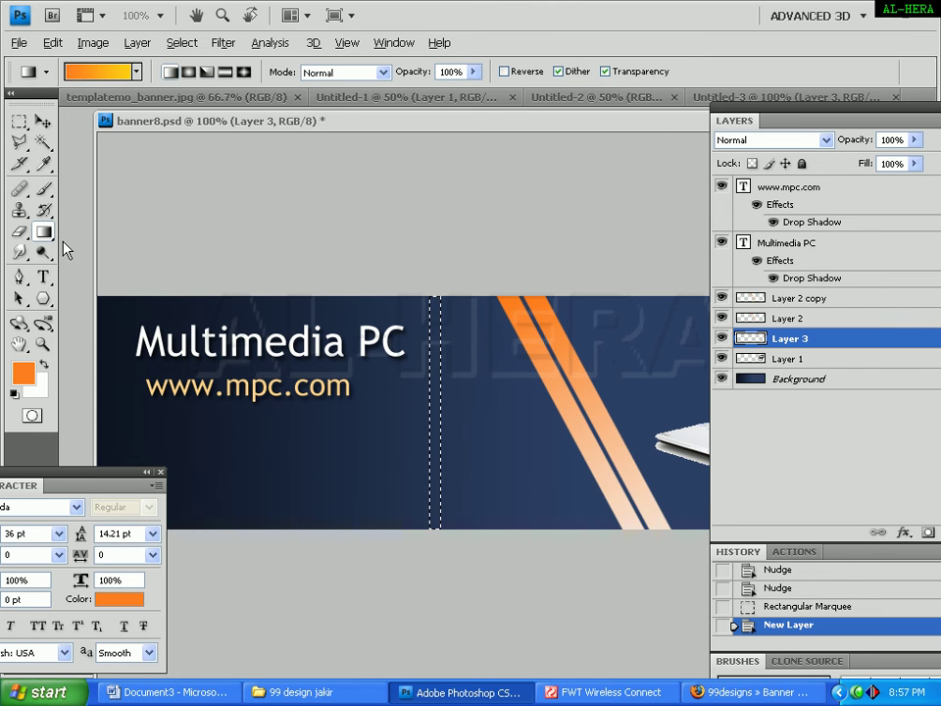
Fill the marquee strip top to bottom with an orange-to-white gradient, then deselect
click(75, 52)
click(602, 119)
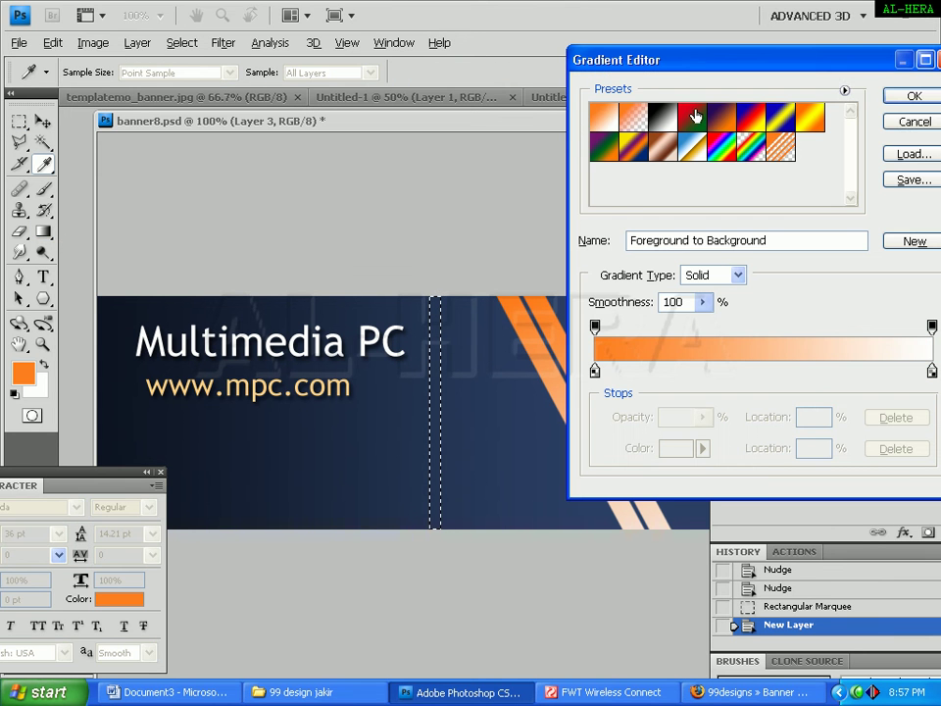
click(906, 96)
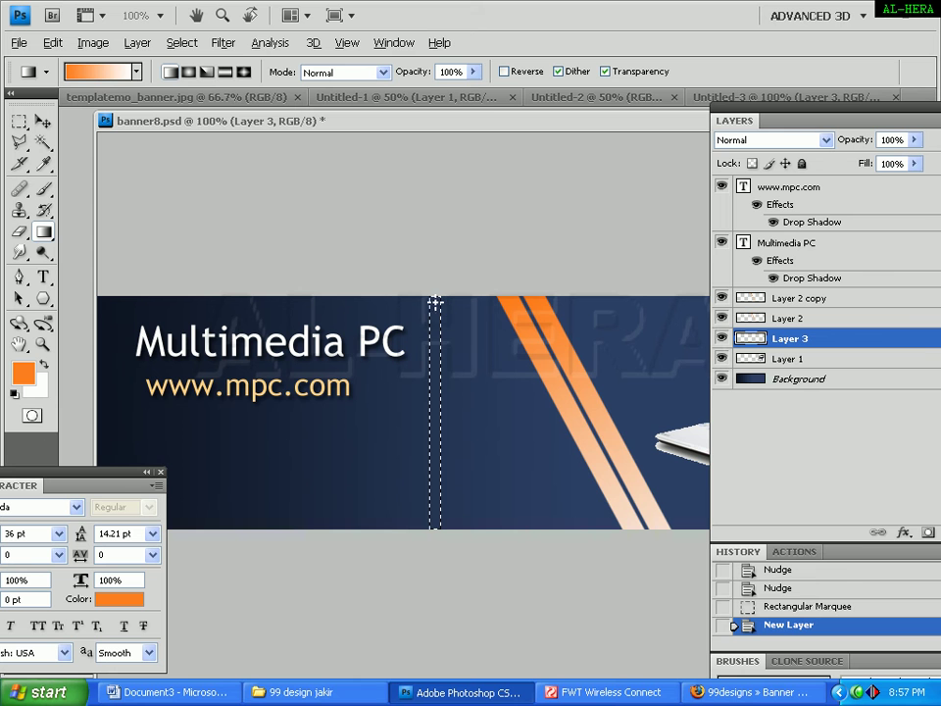
drag(434, 299, 434, 524)
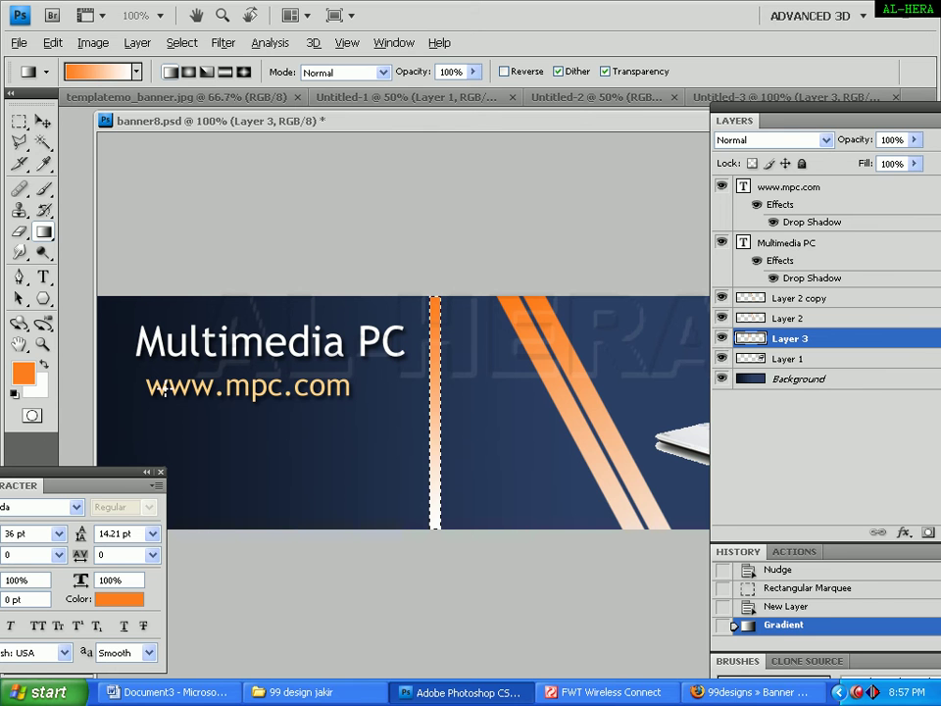
click(18, 122)
key(ctrl+d)
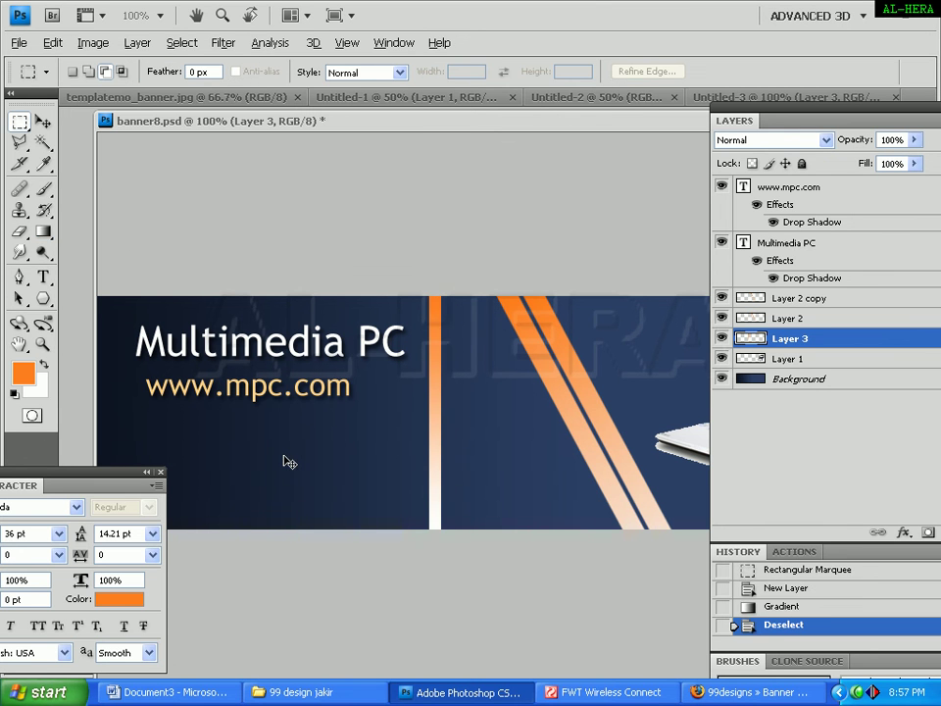
Stretch the strip past the banner edges and rotate it about -20° into a diagonal
click(44, 121)
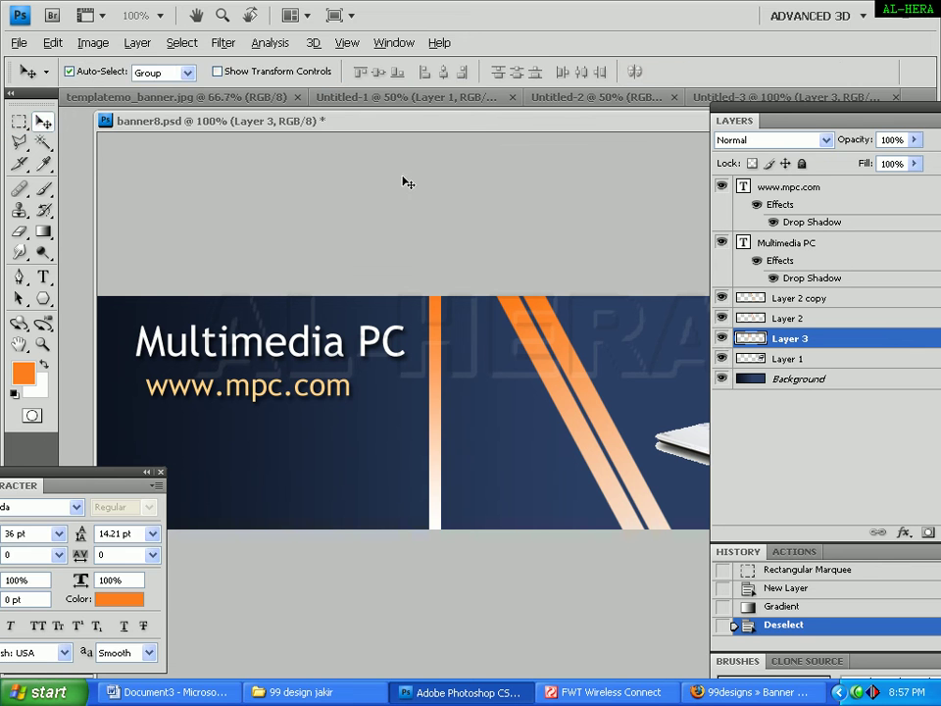
key(ctrl+t)
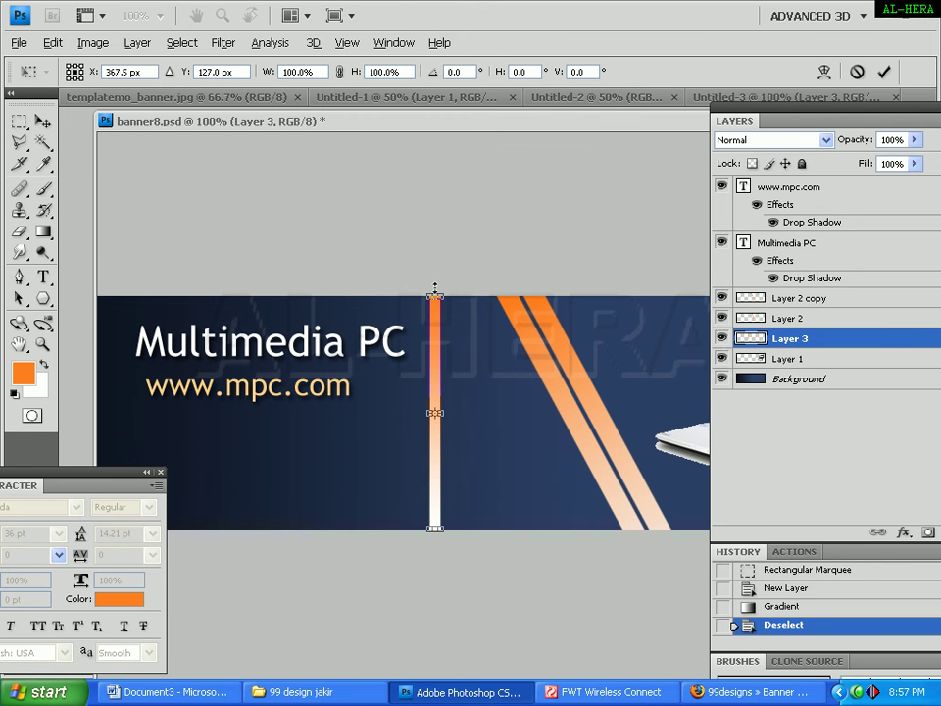
drag(434, 291, 456, 212)
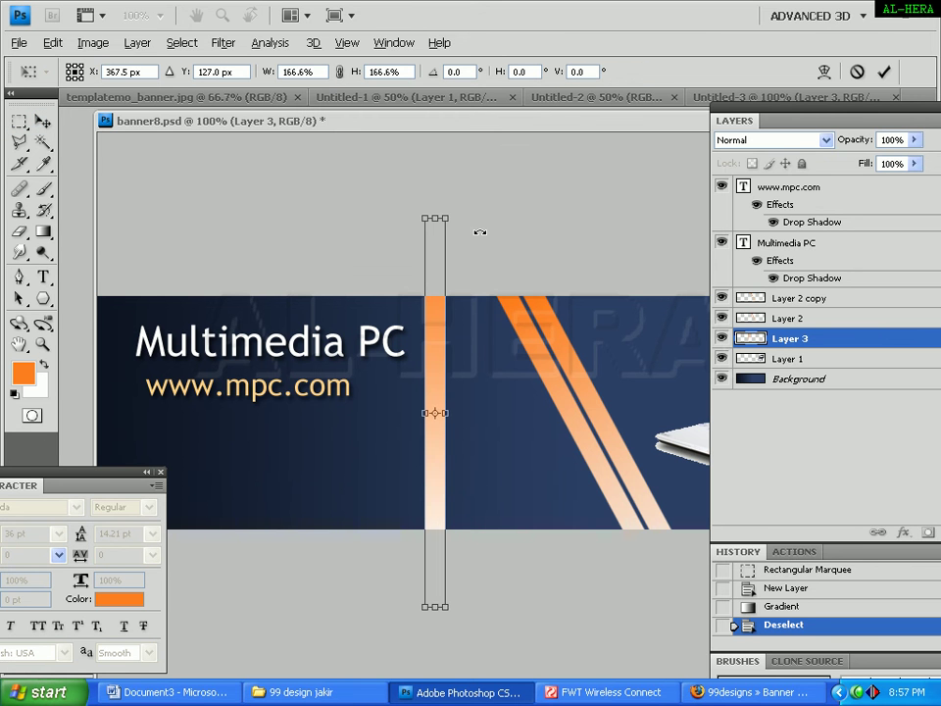
key(ctrl+z)
mouse_move(434, 294)
mouse_down()
mouse_move(457, 192)
mouse_move(423, 158)
mouse_move(420, 277)
mouse_up()
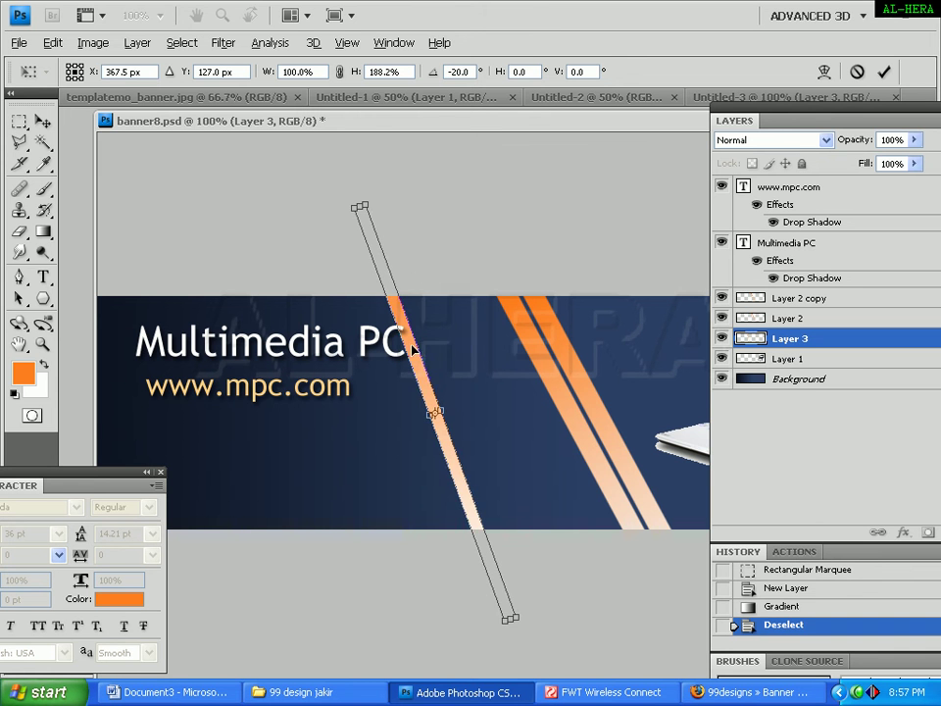
drag(412, 346, 451, 345)
key(Return)
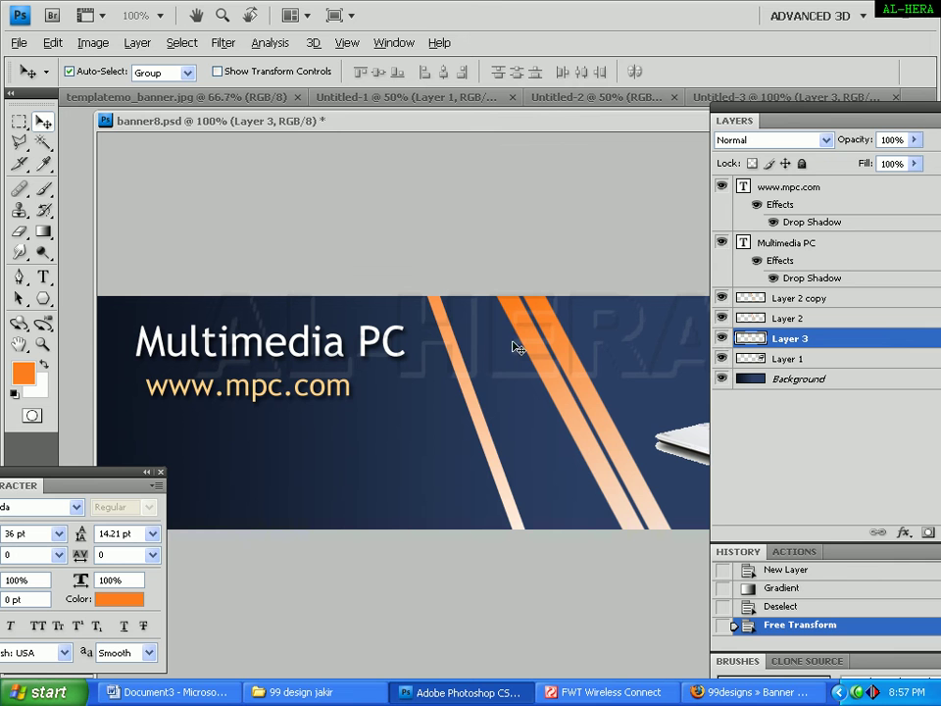
Nudge the stripe right and Alt-drag a parallel duplicate, Layer 3 copy
key(shift+Right)
key(shift+Right)
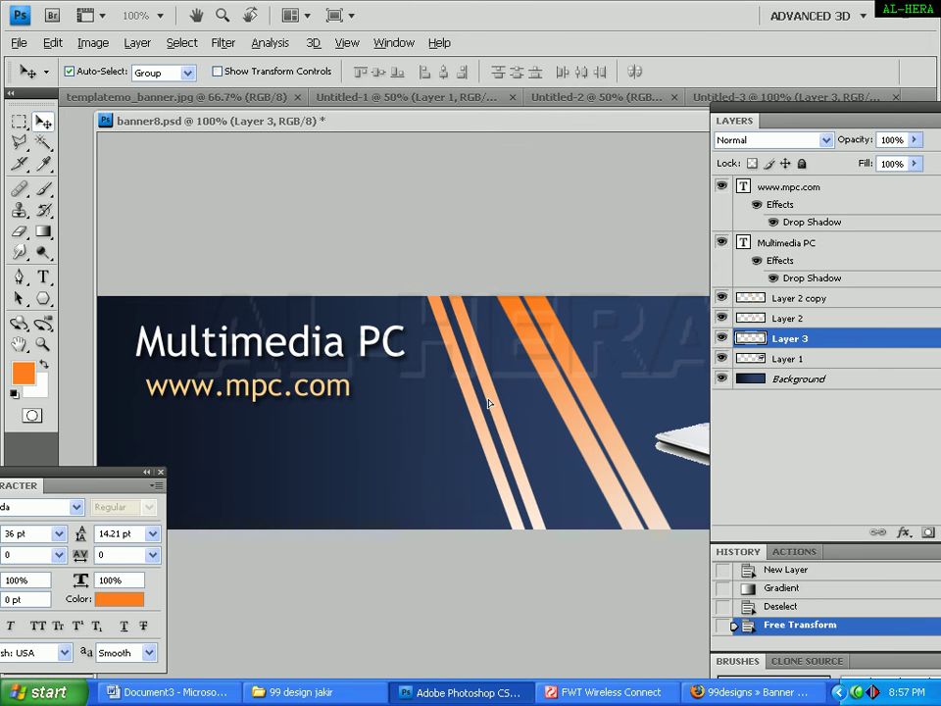
drag(488, 403, 678, 319)
key(shift+Right)
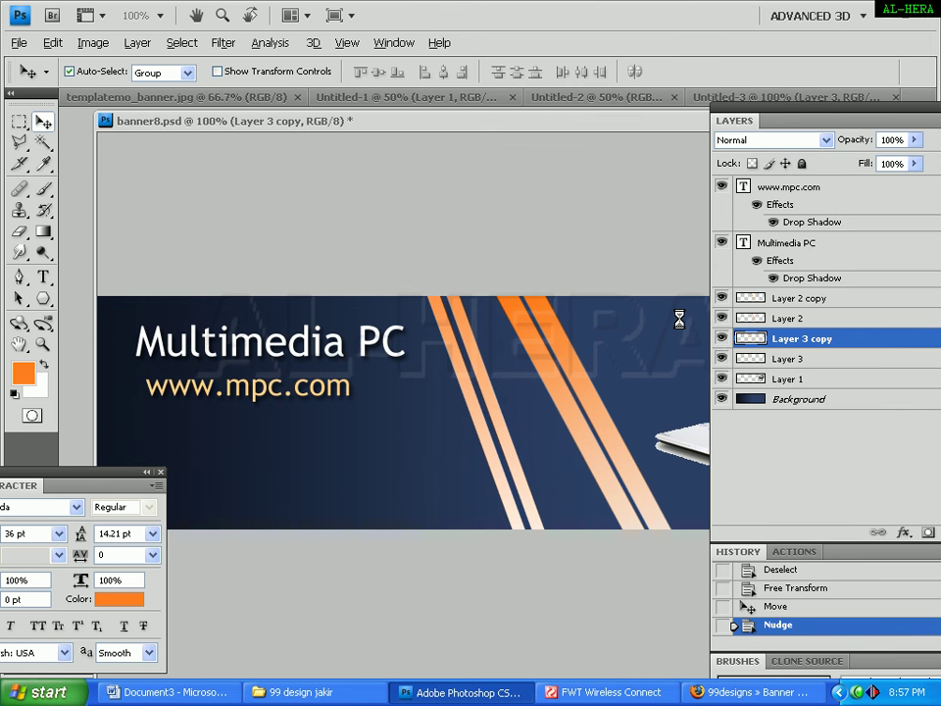
Rotate Layer 3 copy about -1.3° so it fans slightly away from Layer 3
key(Tab)
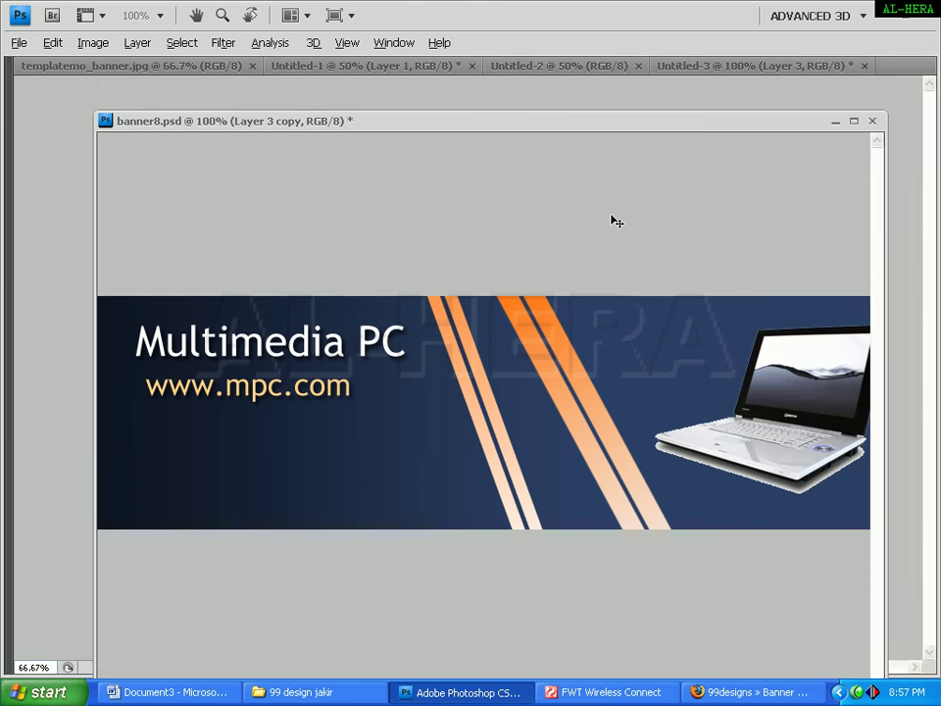
key(Tab)
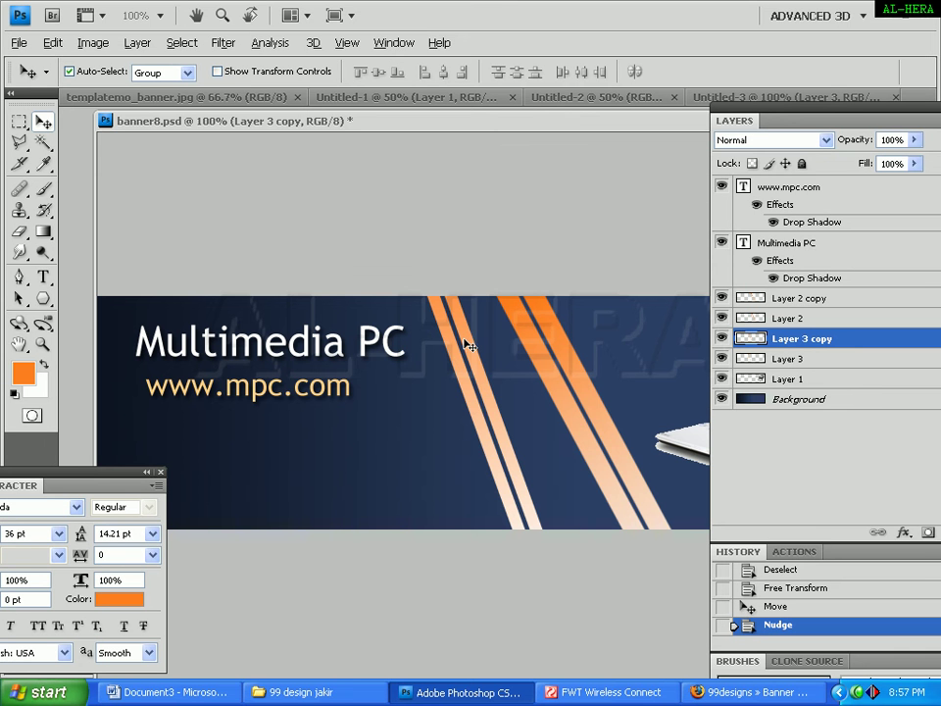
key(ctrl+t)
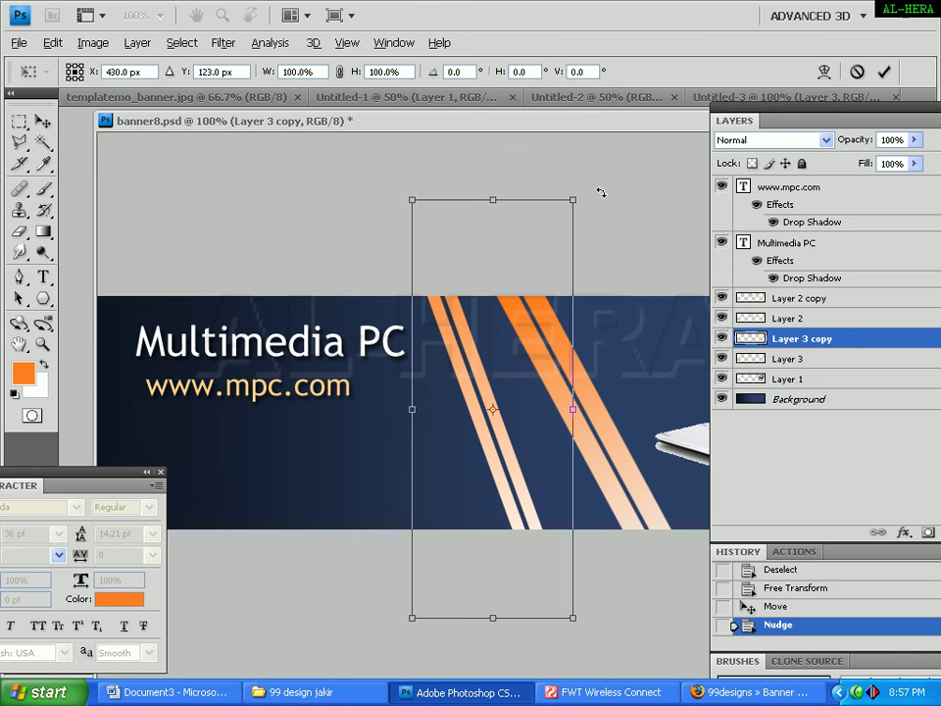
drag(599, 193, 598, 197)
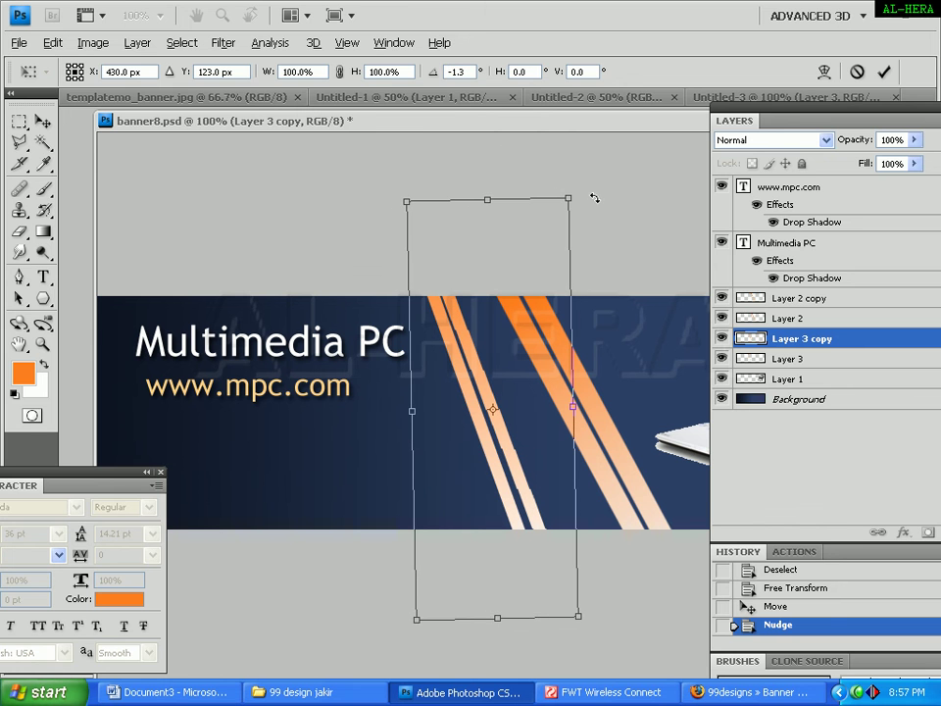
key(Return)
key(Tab)
key(Tab)
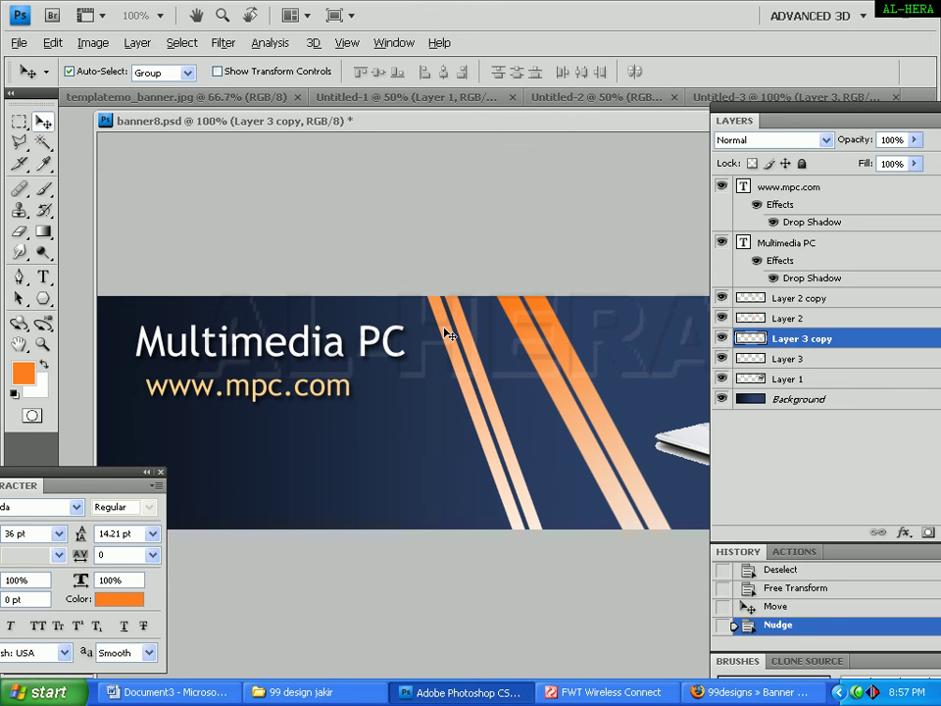
click(342, 355)
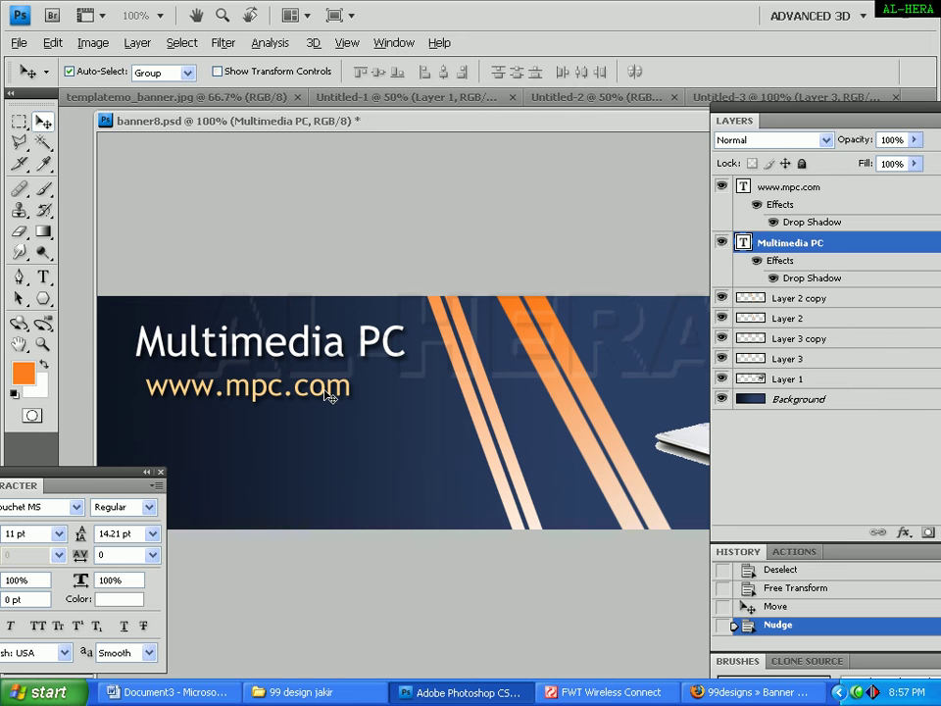
double_click(752, 246)
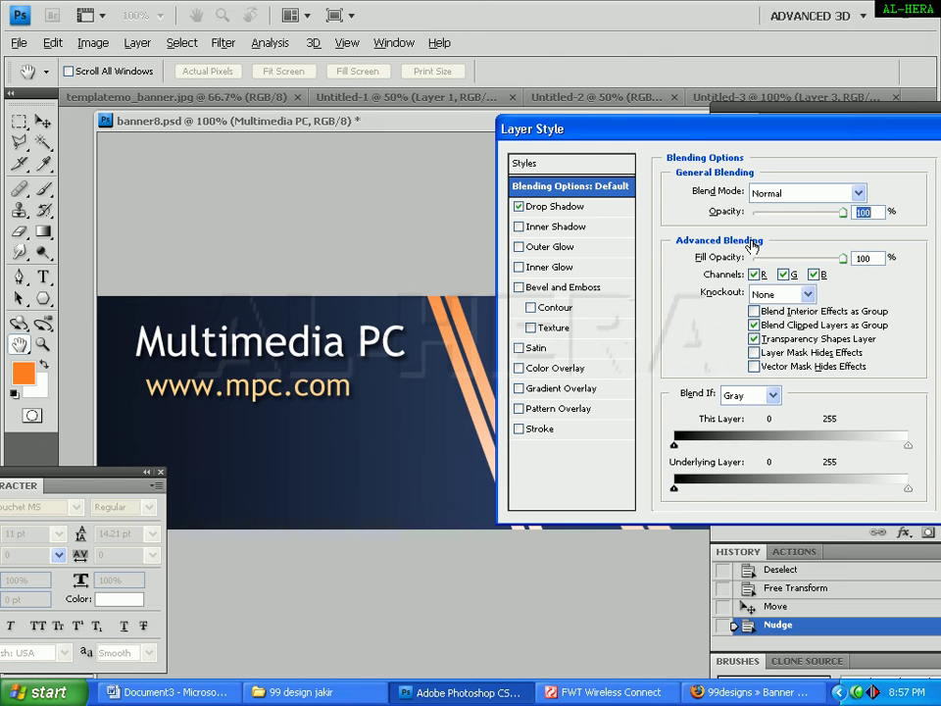
key(Escape)
double_click(745, 244)
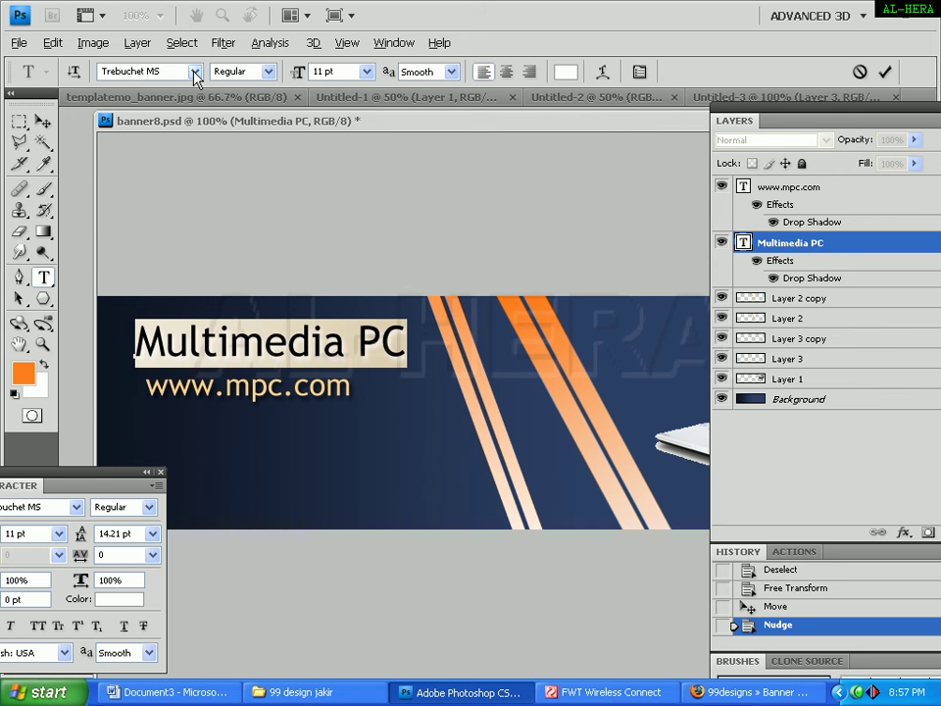
click(420, 365)
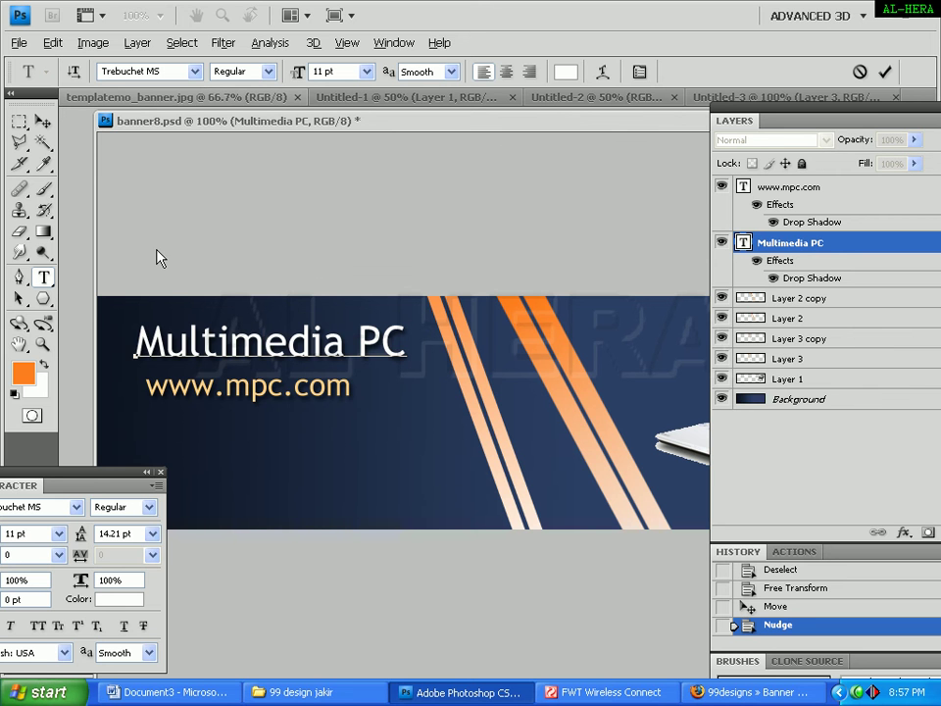
click(42, 120)
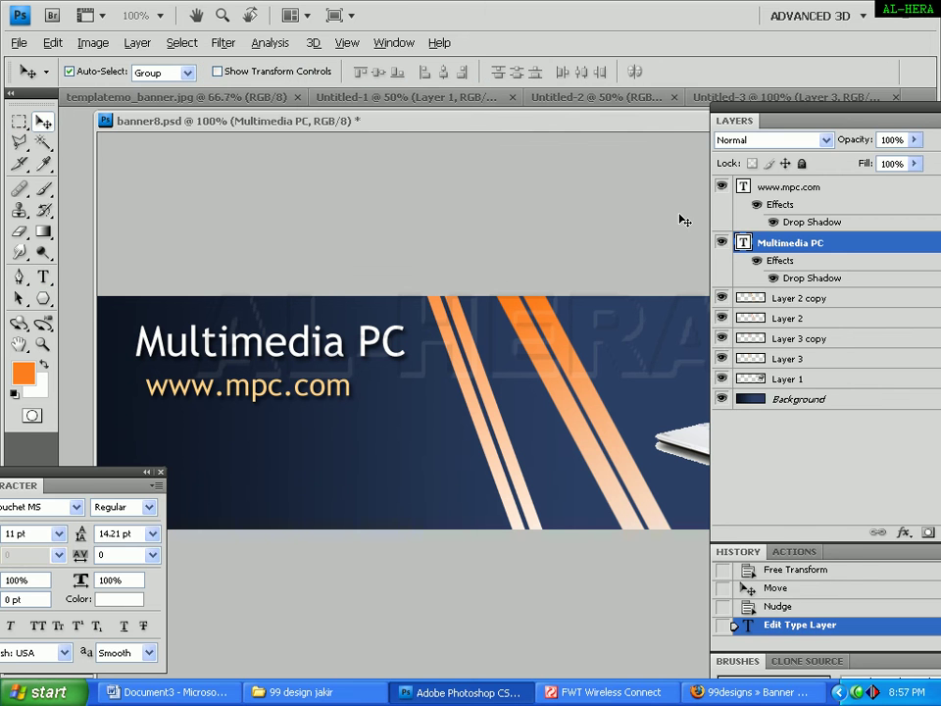
key(Tab)
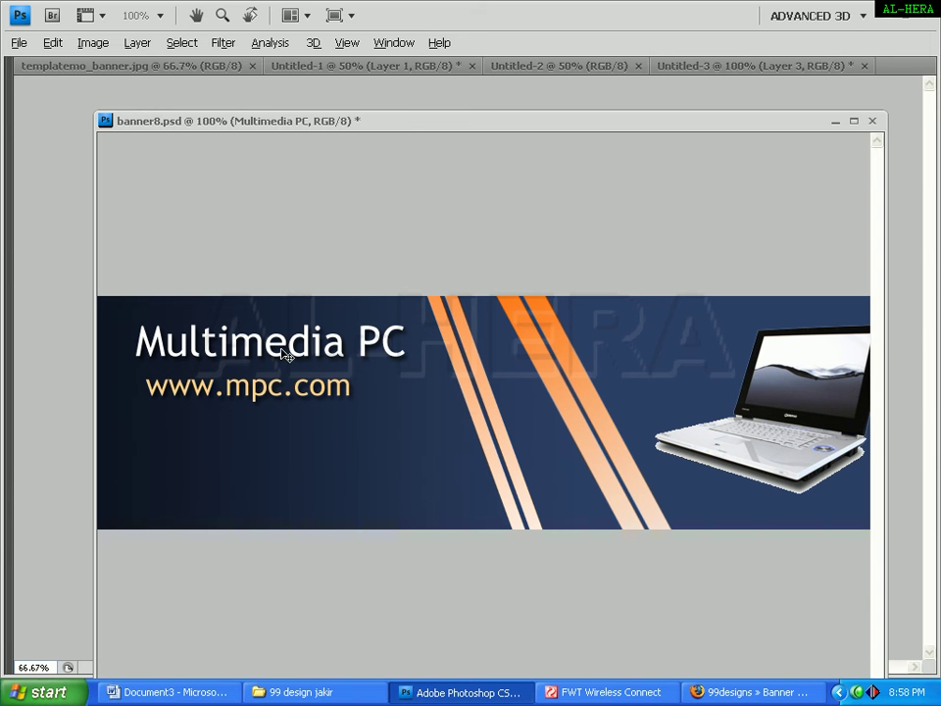
Hide all panels to preview the finished navy banner with stripes, title, URL and laptop
key(Tab)
key(Tab)
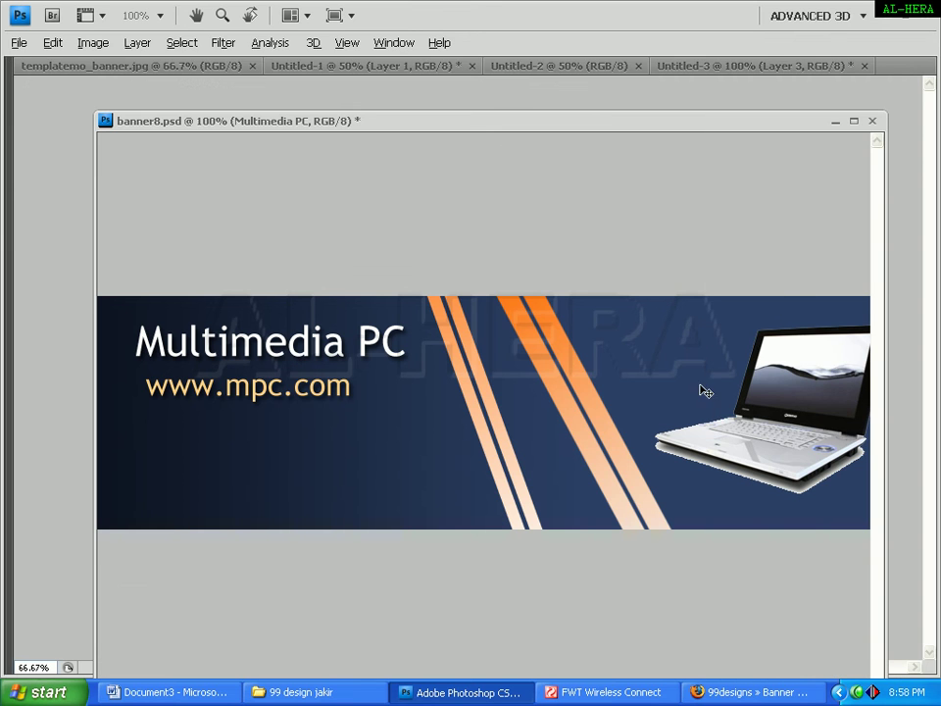